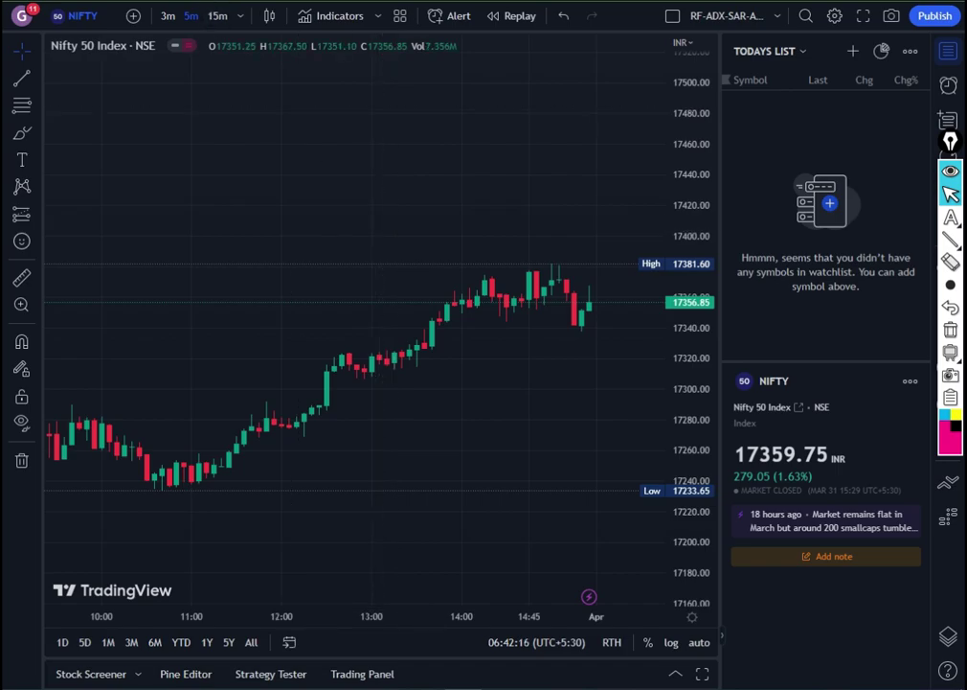
Open a new browser tab for a web search.
key(ctrl+shift+w)
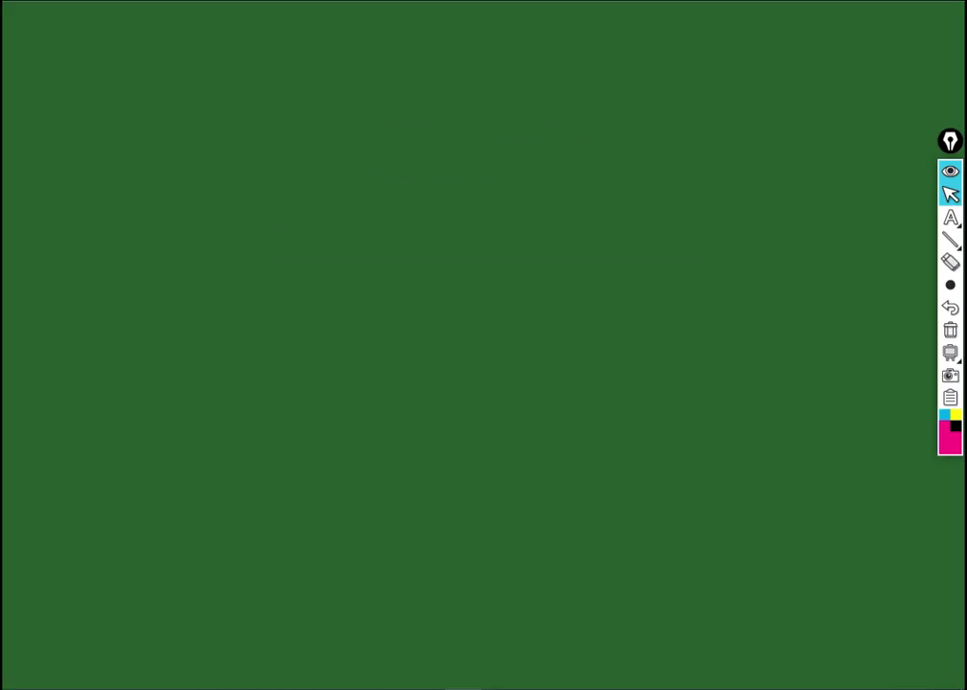
key(ctrl+l)
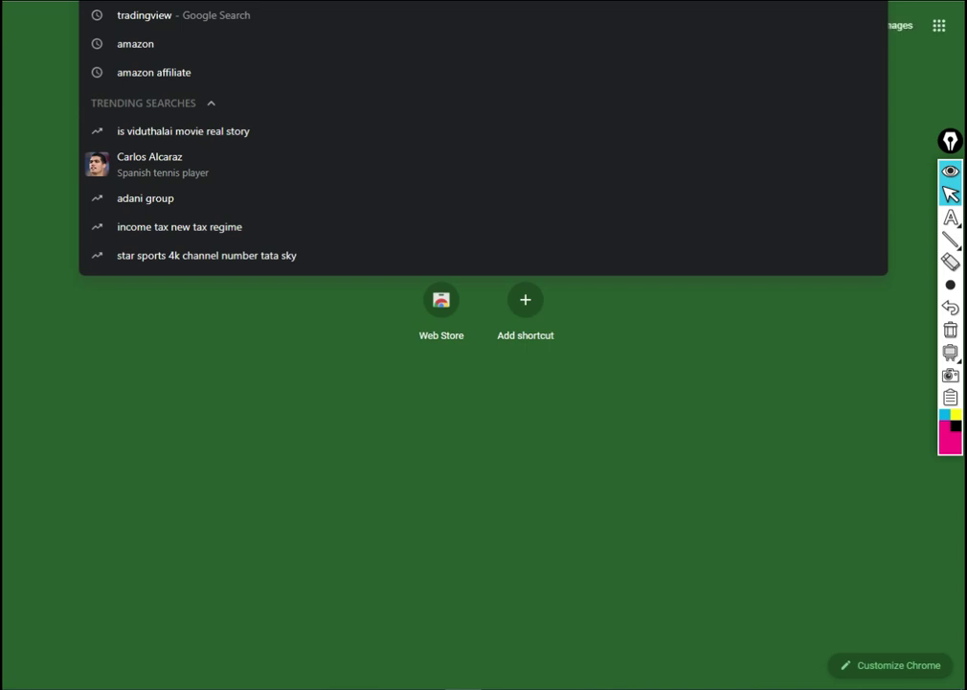
text(goo)
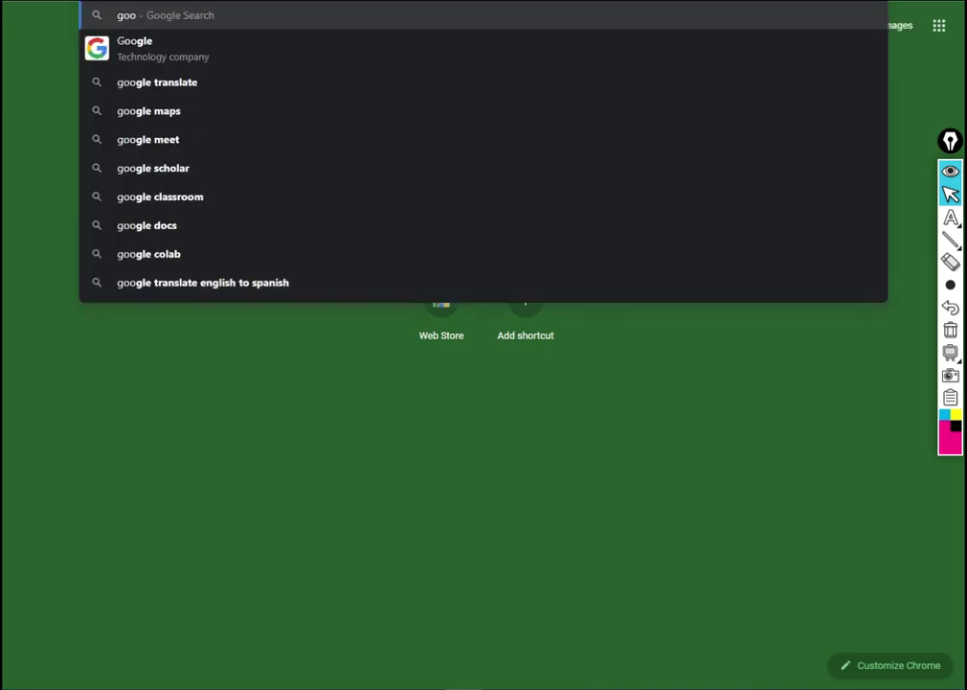
key(BackSpace)
key(BackSpace)
key(Escape)
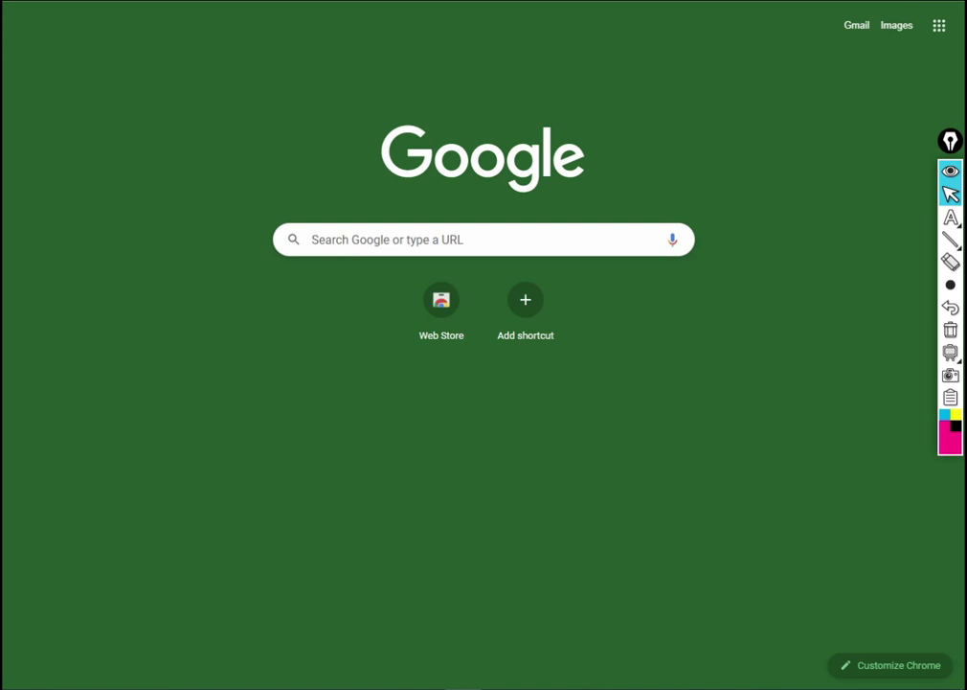
Search Google for "nifty 100 stocks list" and open the NSE India result for the NIFTY 100 Index.
click(354, 241)
text(nifty )
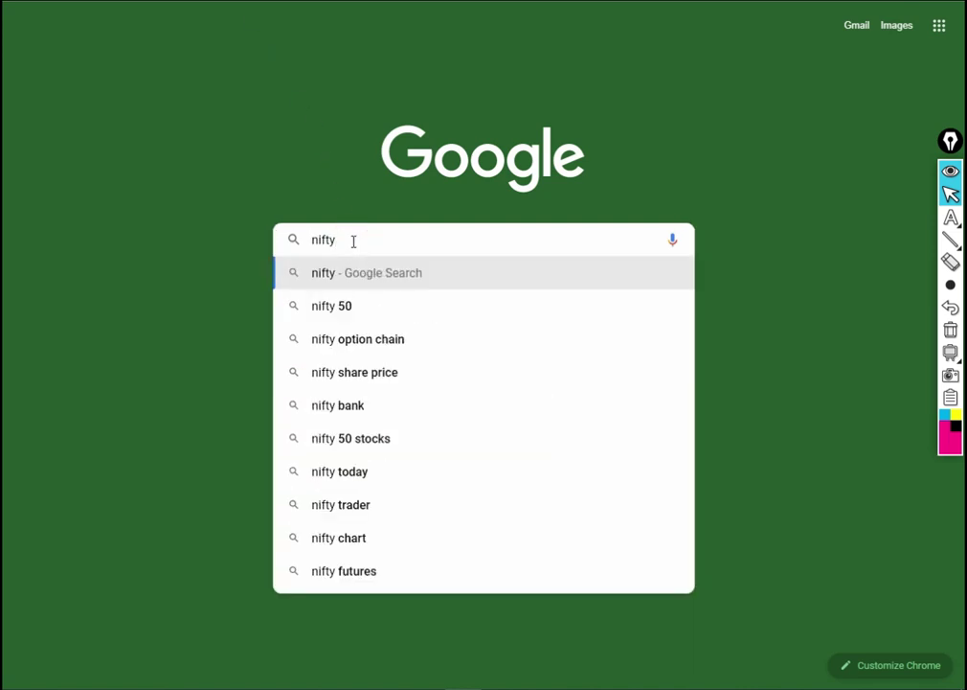
text(100)
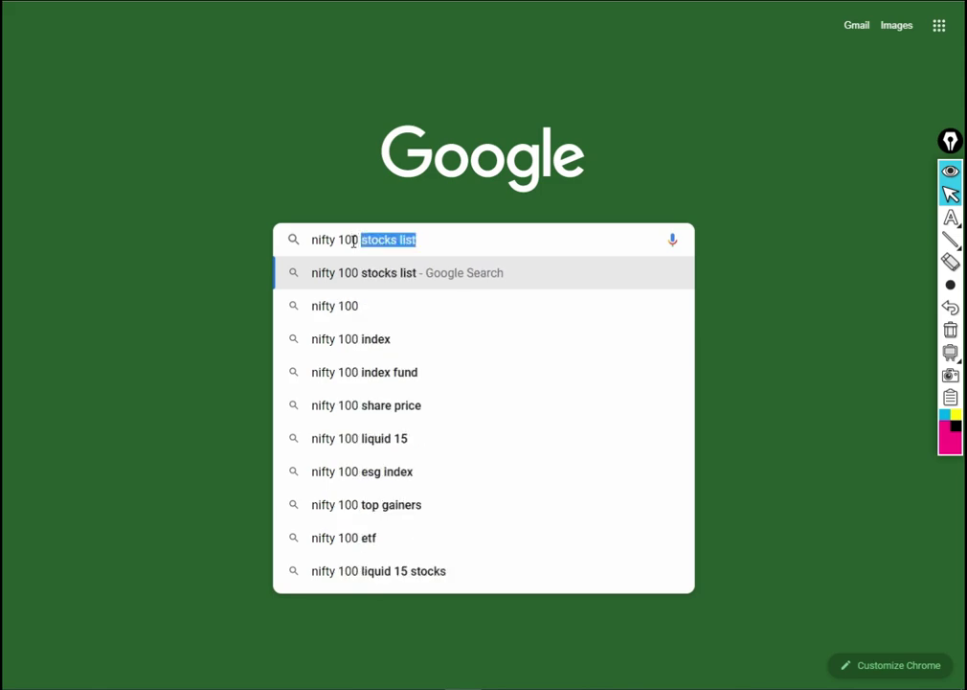
key(Return)
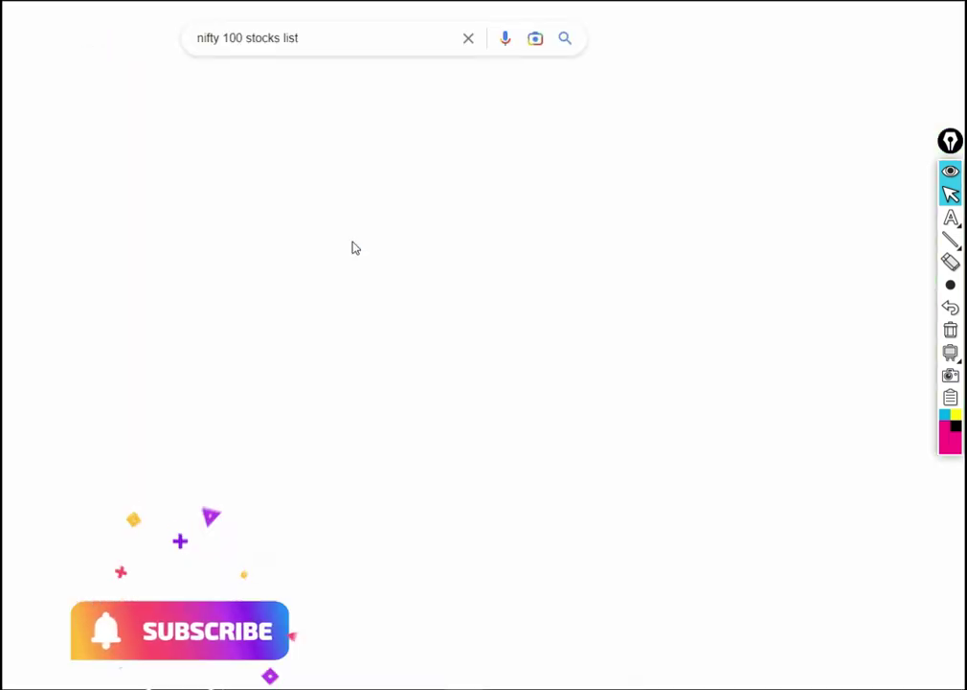
scroll(378, 218, down, 3)
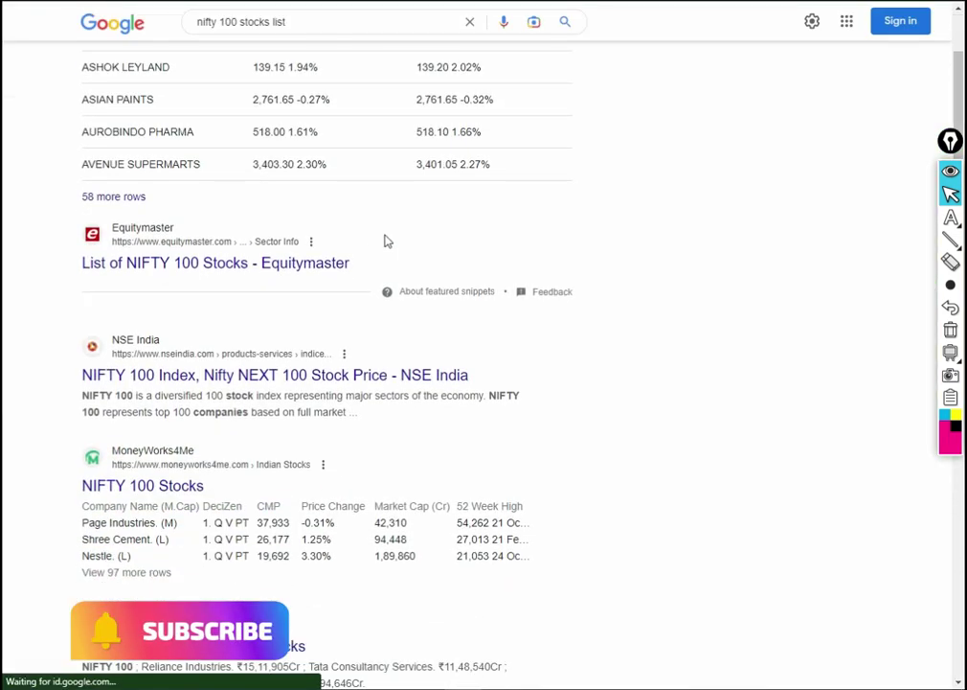
click(277, 377)
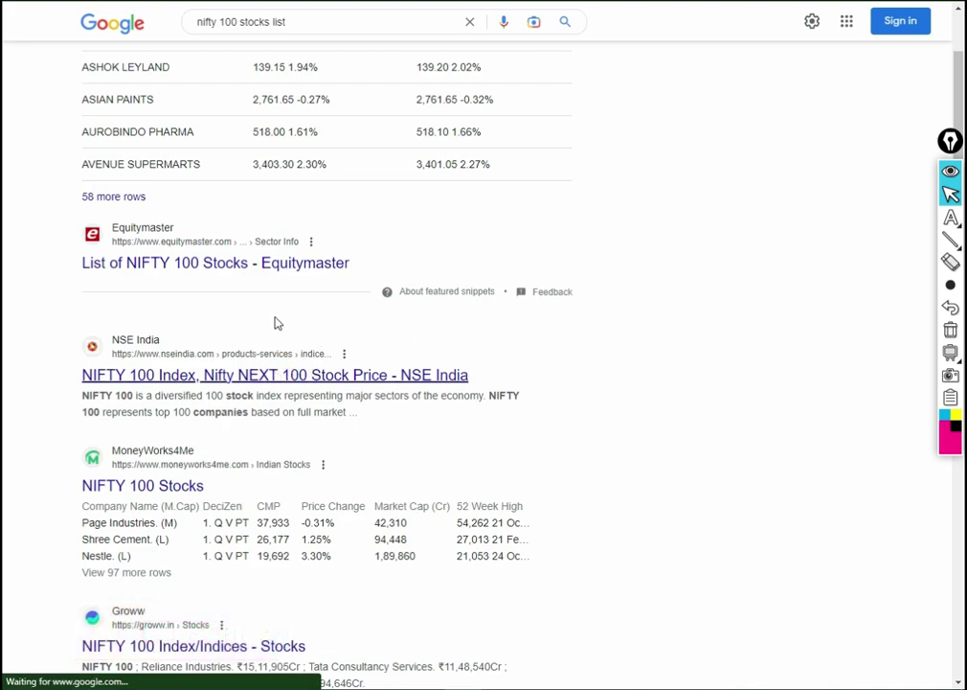
Frame the "Download List of NIFTY 100 stocks (.csv)" link with a rectangle annotation and clear the annotation.
scroll(374, 396, down, 1)
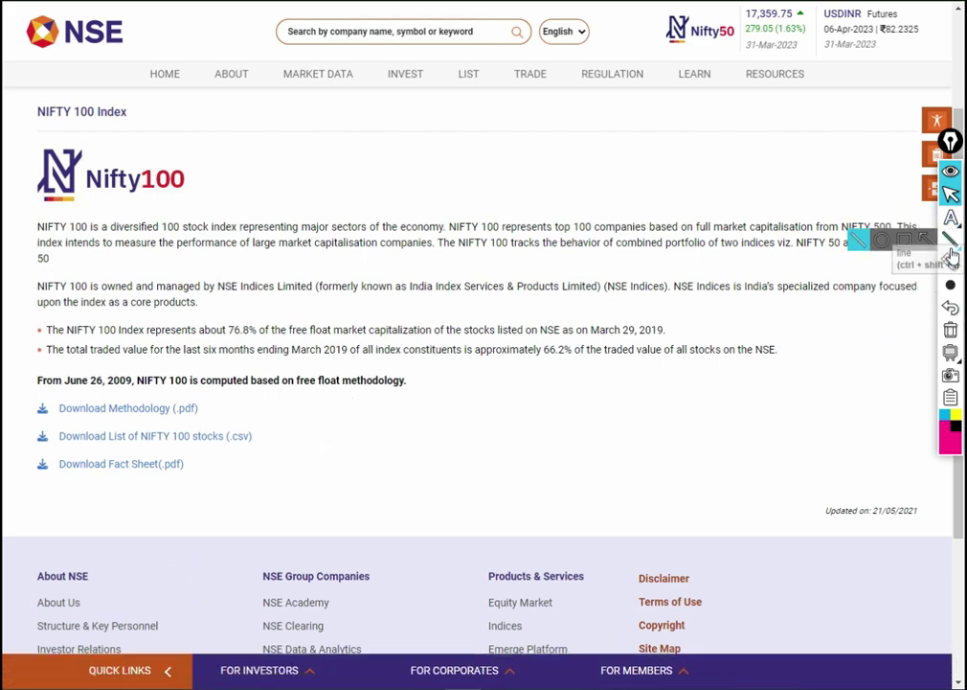
click(905, 239)
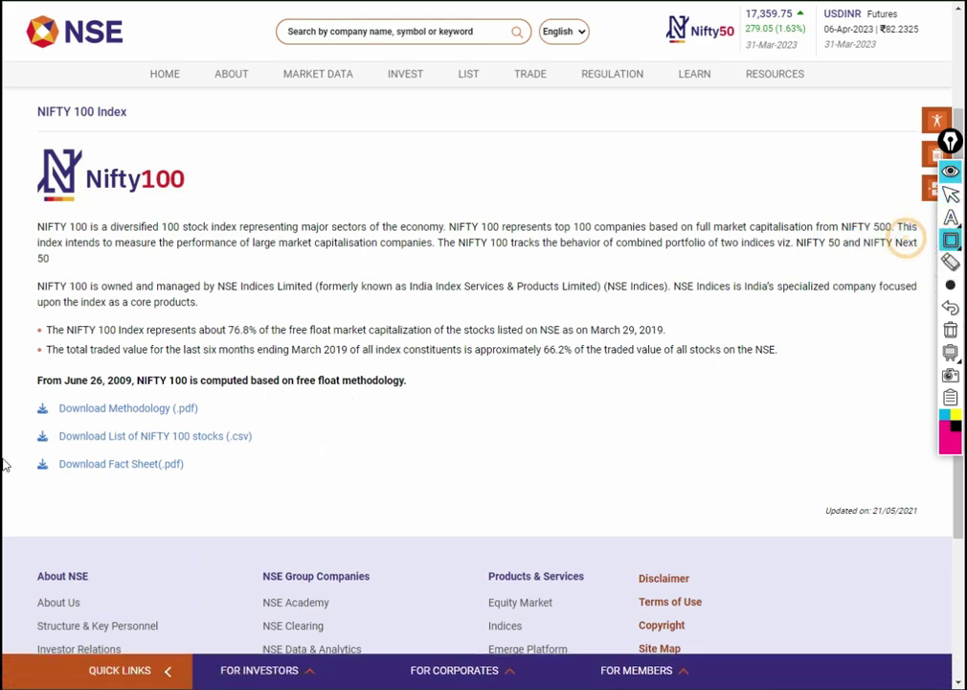
mouse_move(9, 414)
mouse_down()
mouse_move(126, 453)
mouse_move(281, 449)
mouse_move(277, 461)
mouse_up()
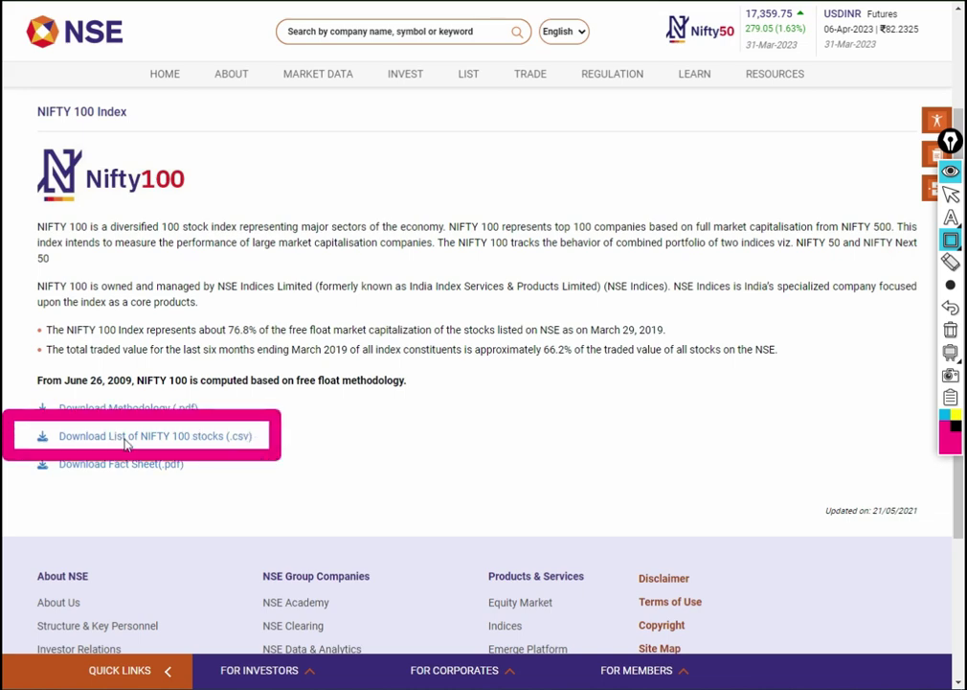
click(951, 328)
key(Escape)
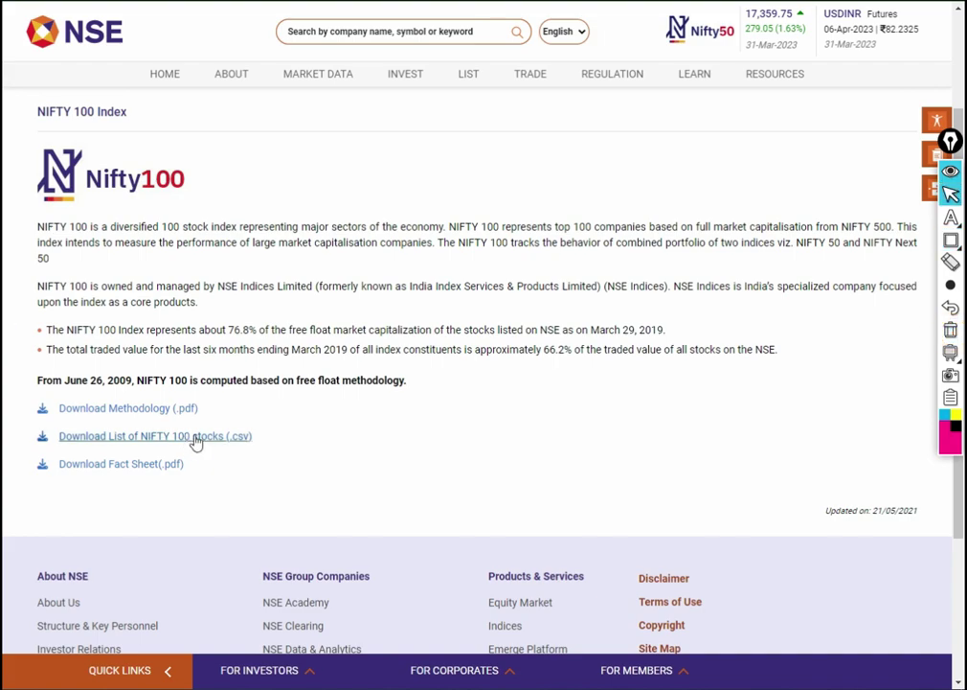
Download the list of NIFTY 100 stocks as a CSV file and open it in Excel.
click(202, 441)
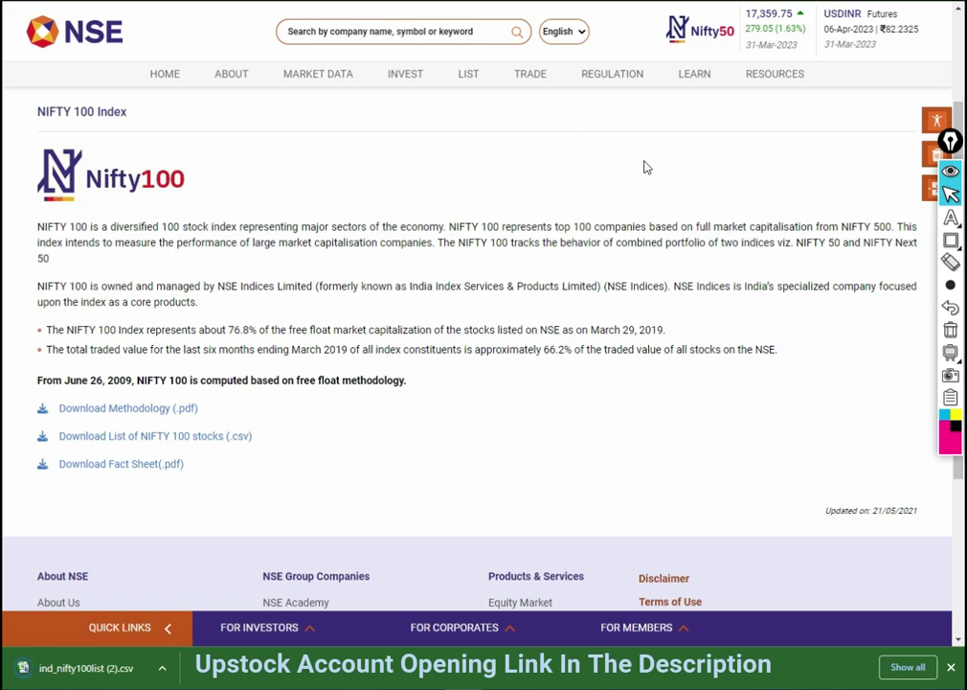
click(162, 668)
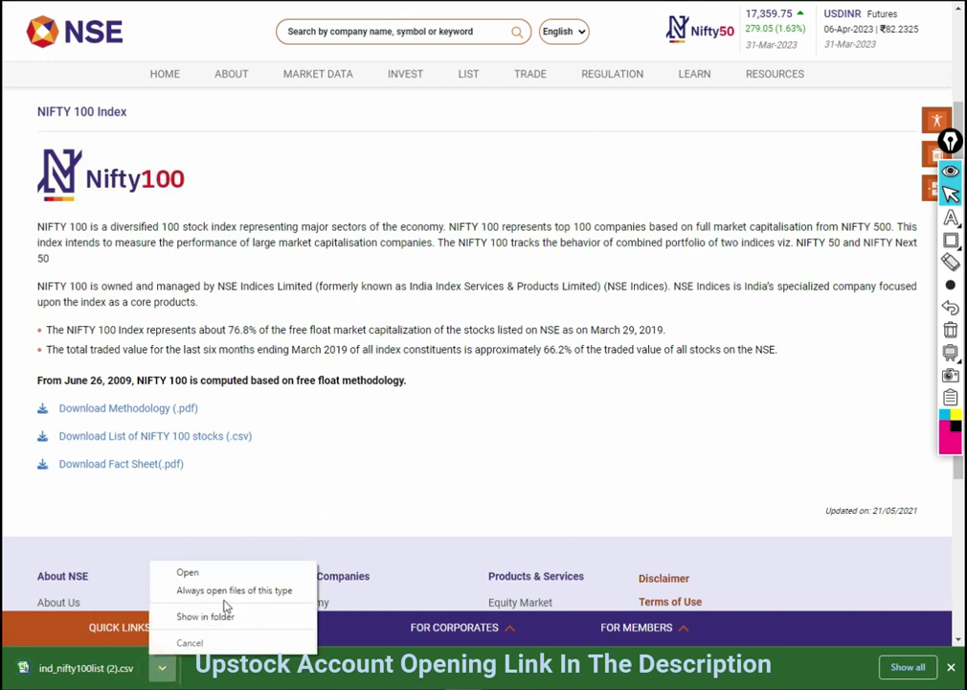
click(101, 674)
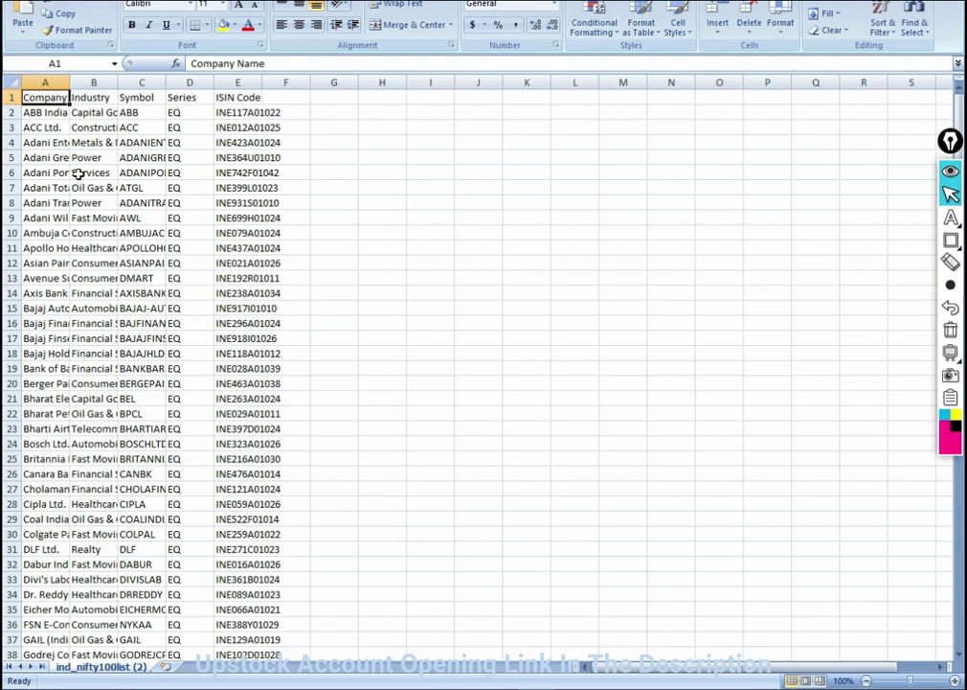
Clear the contents of the Company Name and Industry columns, A and B.
click(136, 97)
click(139, 83)
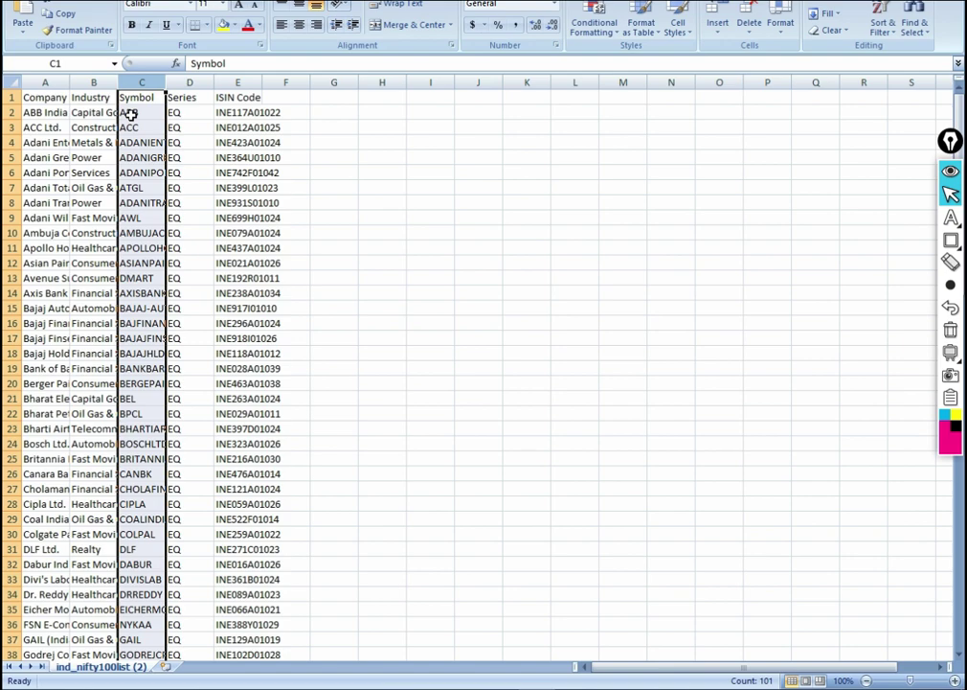
click(48, 83)
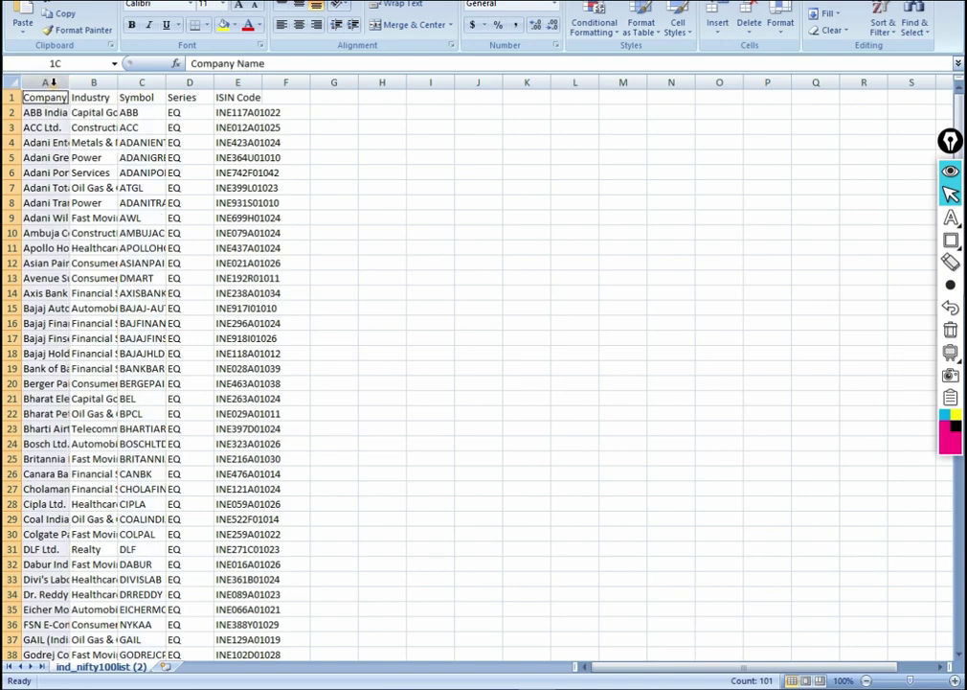
drag(53, 85, 83, 84)
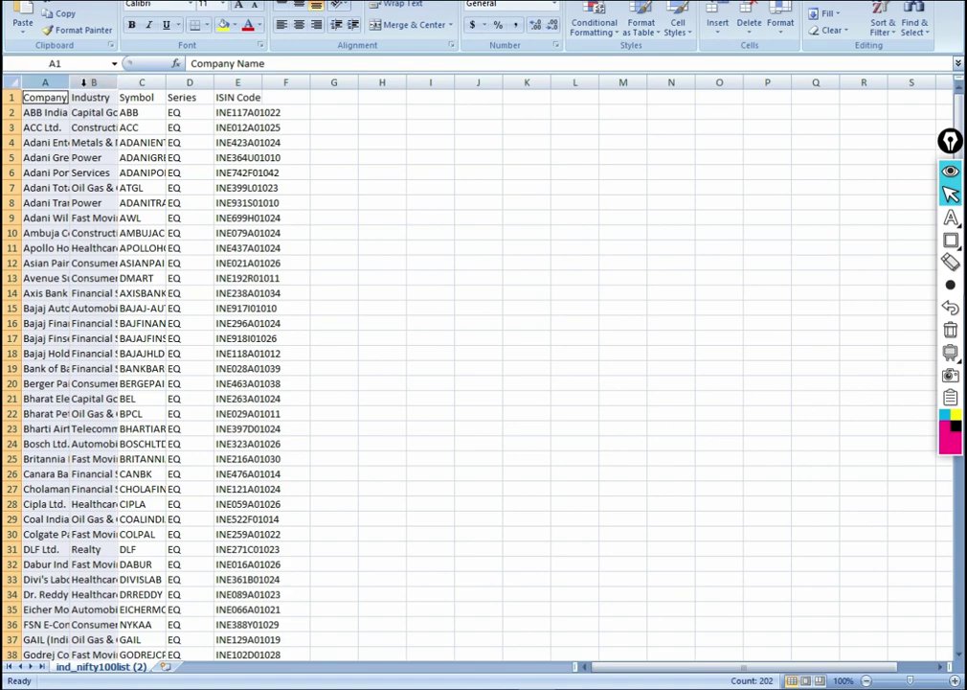
key(Delete)
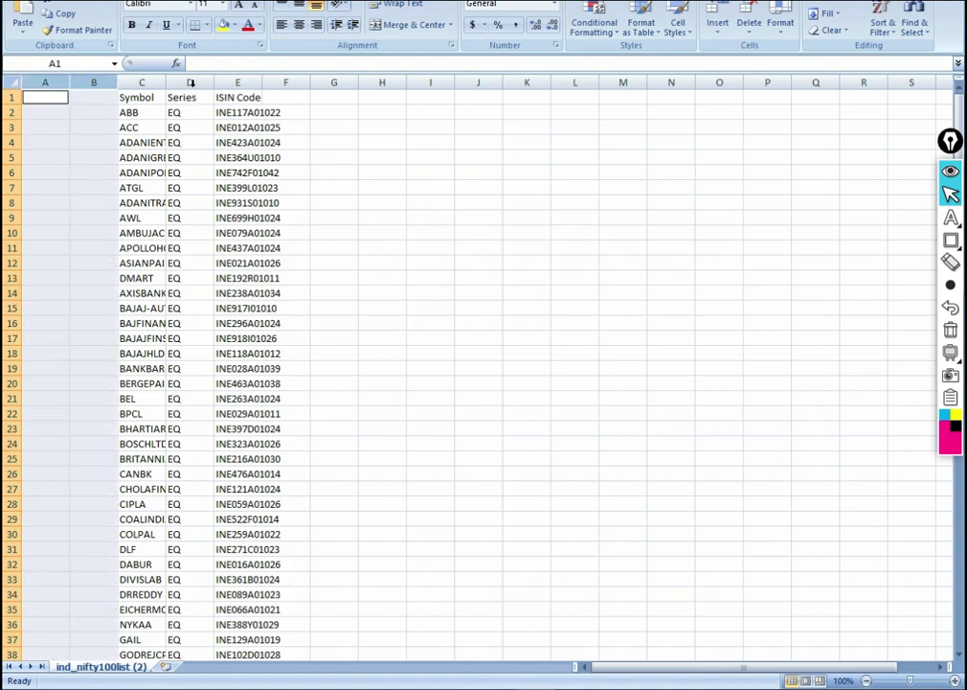
Clear the contents of the Series and ISIN Code columns, D and E.
click(191, 83)
drag(191, 83, 228, 84)
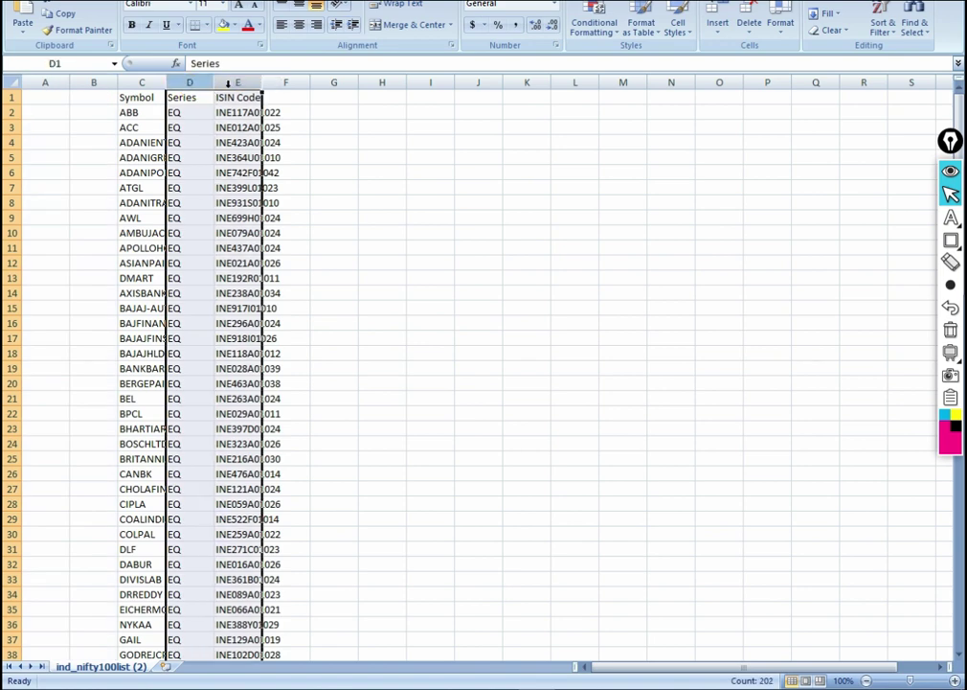
key(Delete)
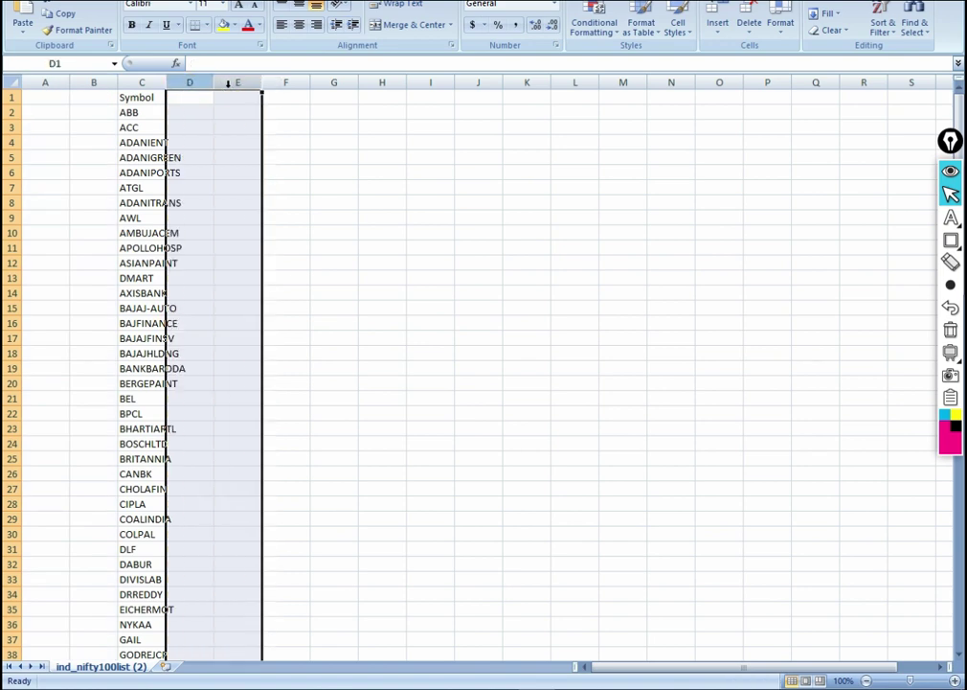
click(294, 154)
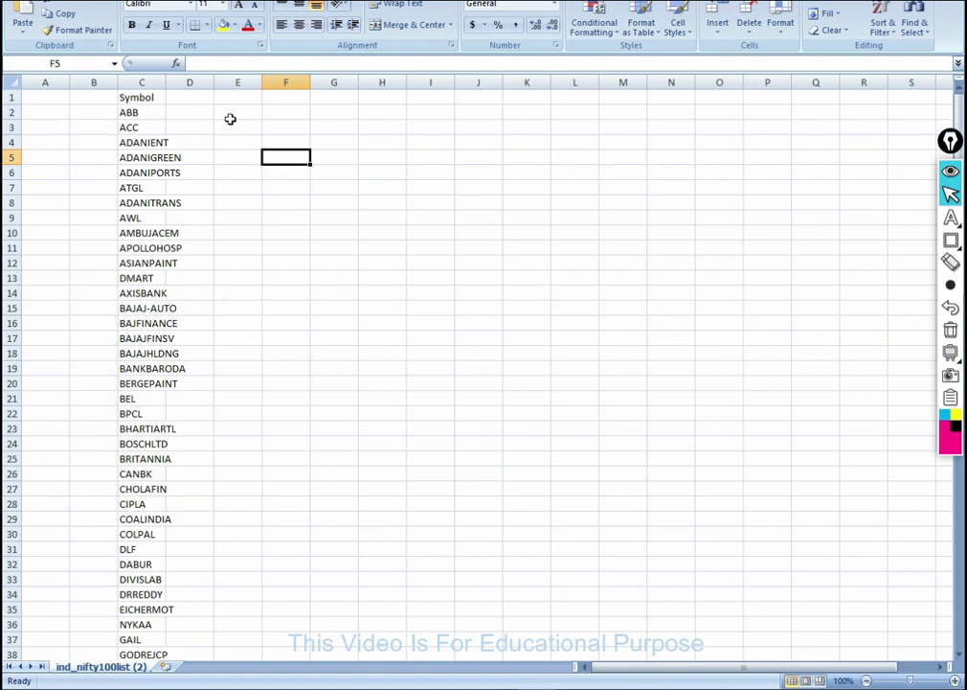
Enter a CONCATENATE formula in cell F2 that joins "NSE:", the symbol in C2 and a trailing comma.
click(280, 114)
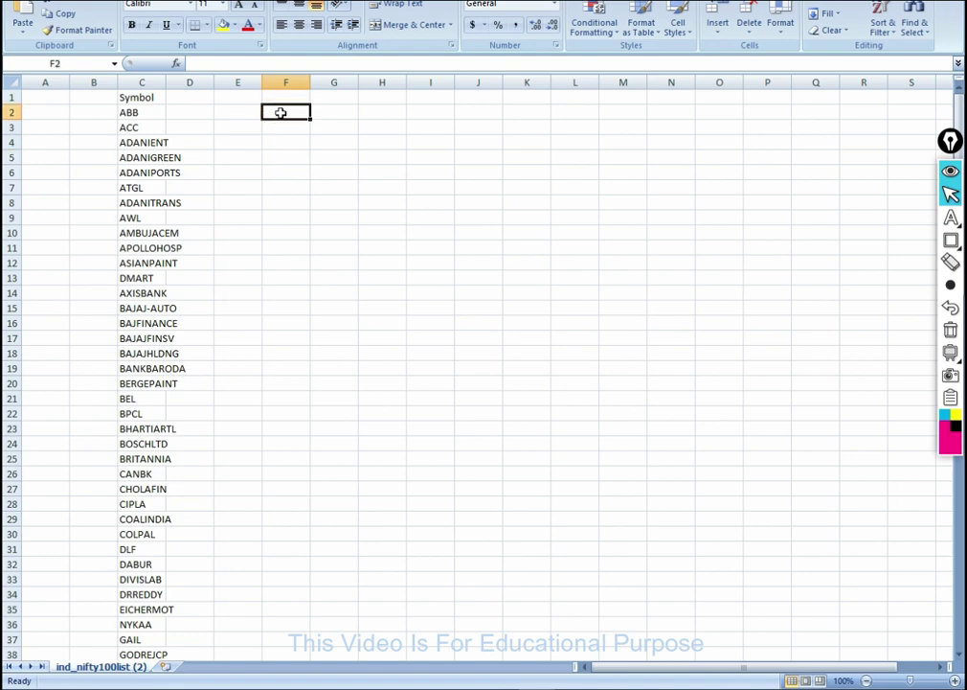
ctrl+scroll(287, 134, up, 3)
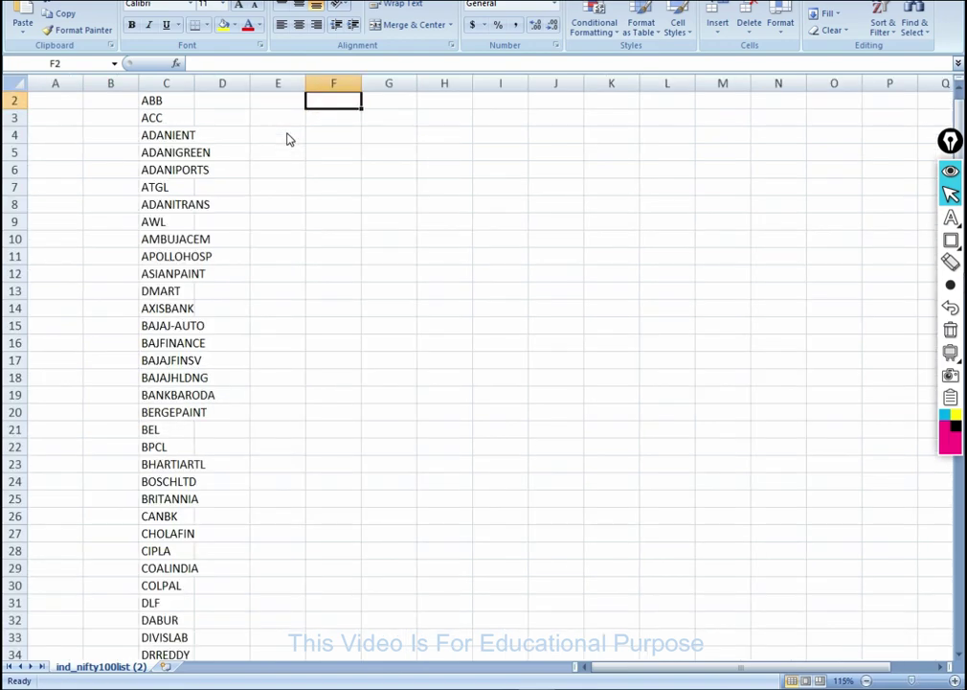
ctrl+scroll(287, 134, up, 2)
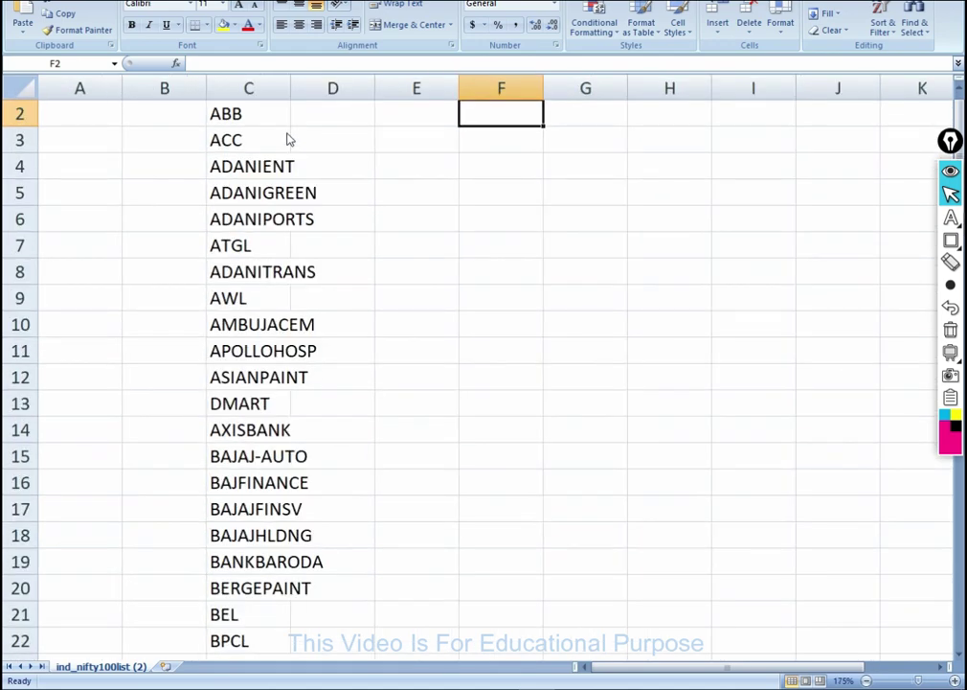
double_click(490, 142)
text(=)
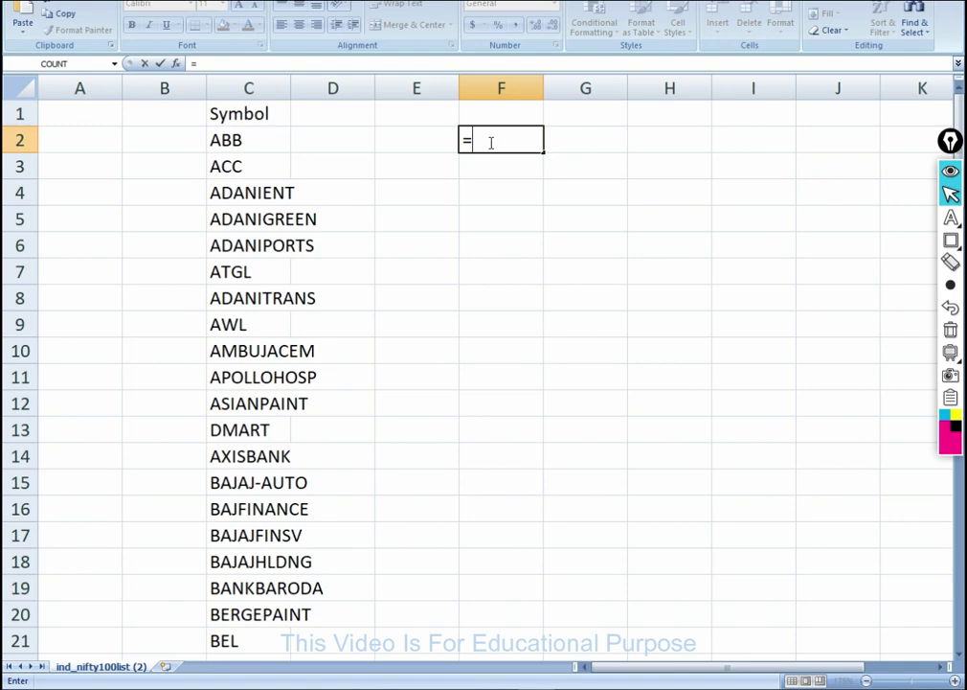
text(co)
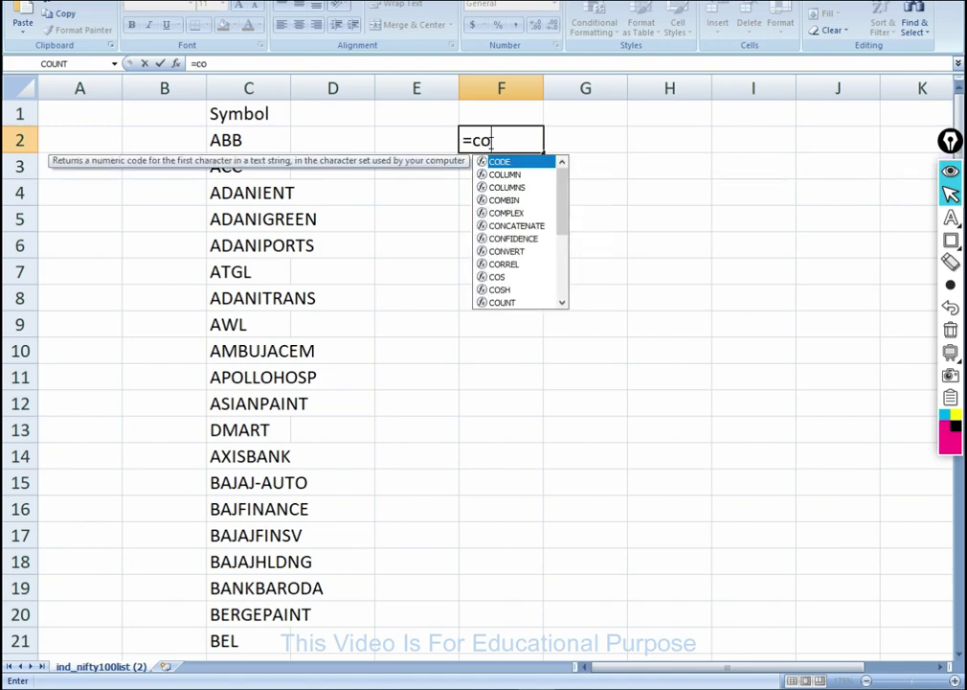
text(n)
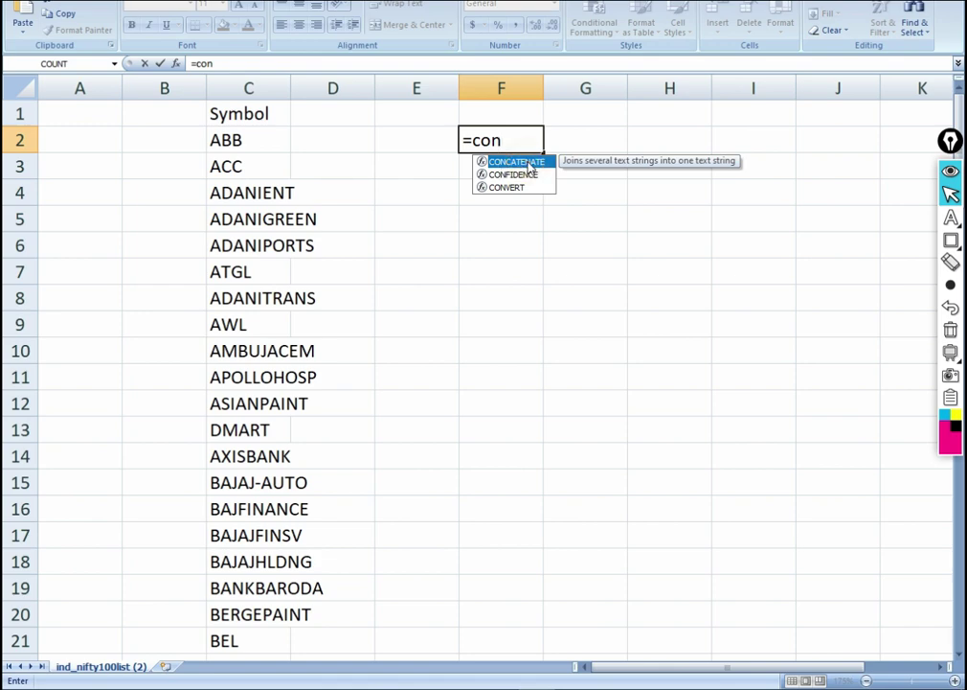
double_click(529, 168)
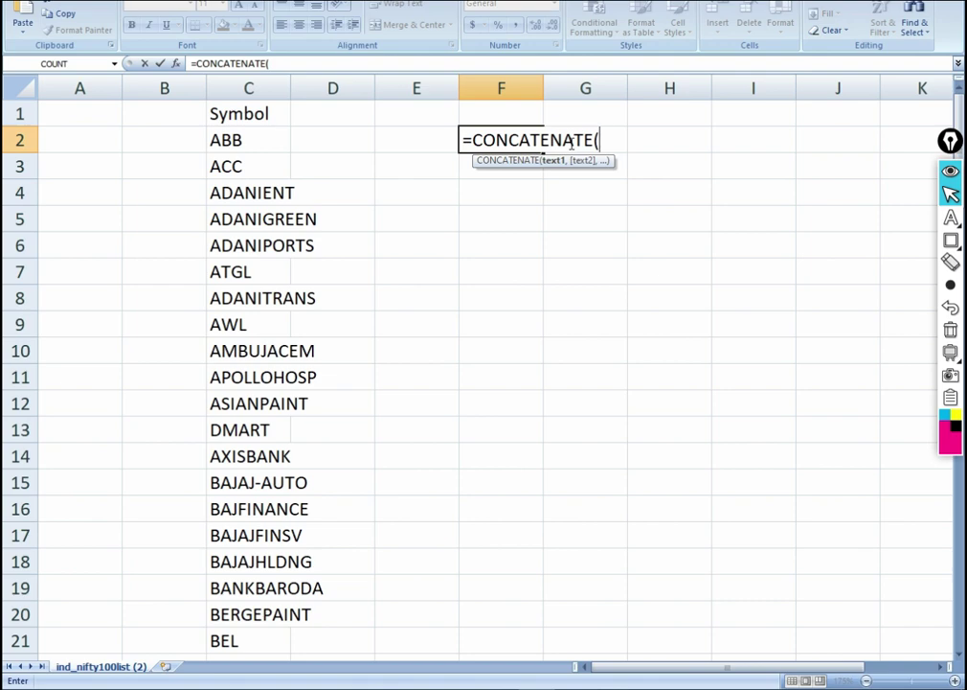
text(")
text(NSE)
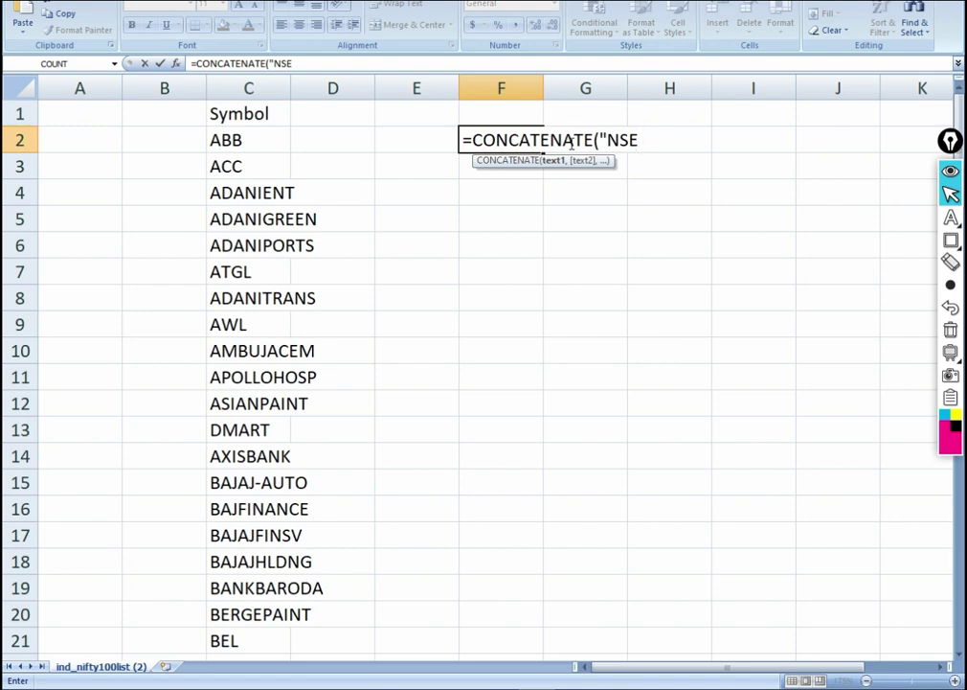
text(:",)
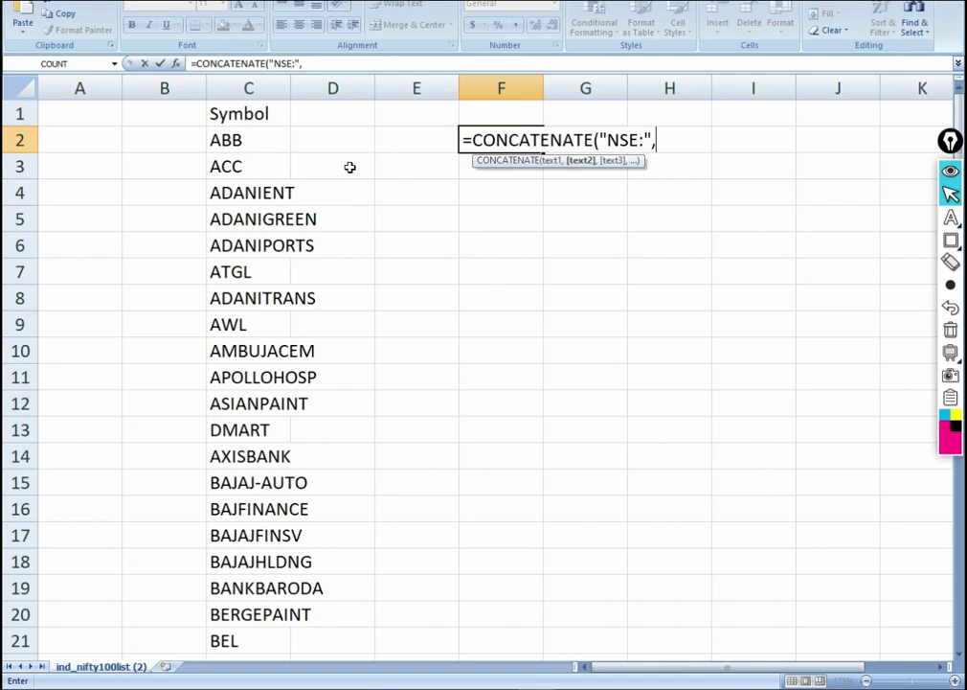
click(247, 142)
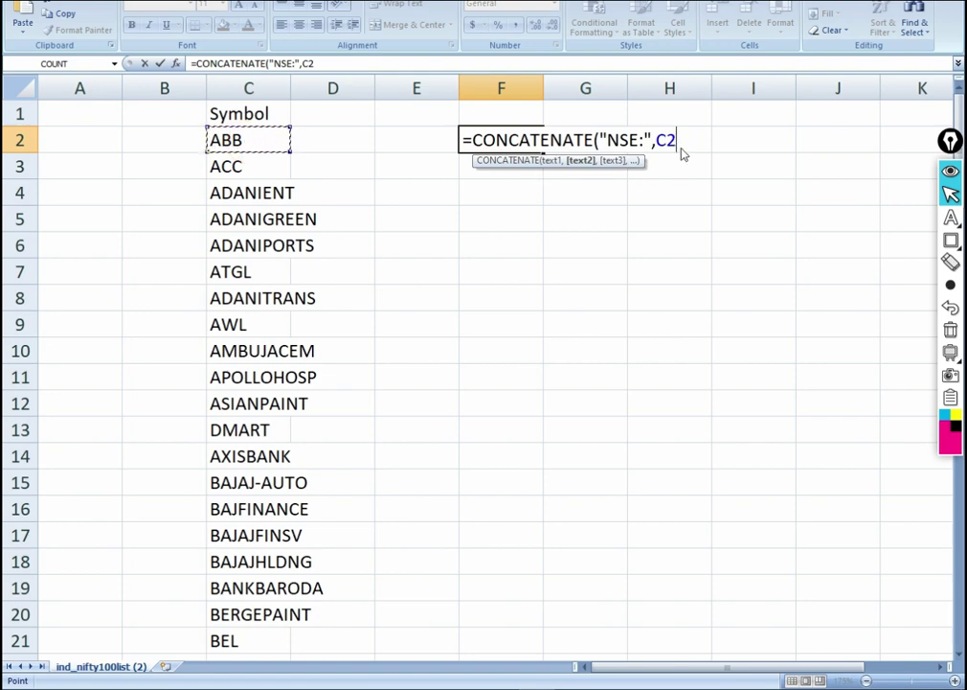
text(,")
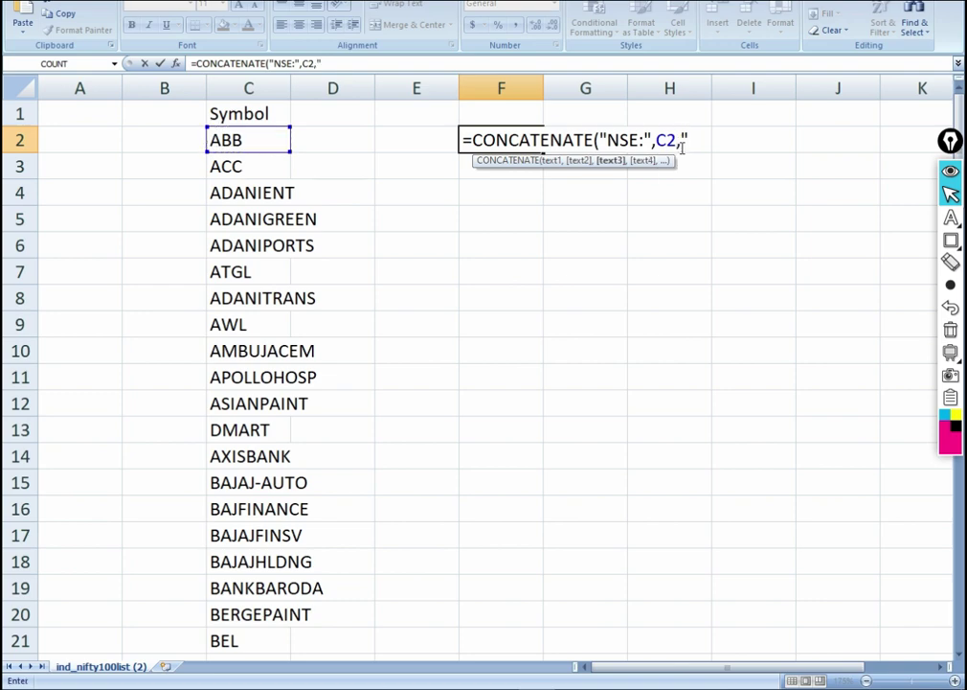
text( ")
key(Return)
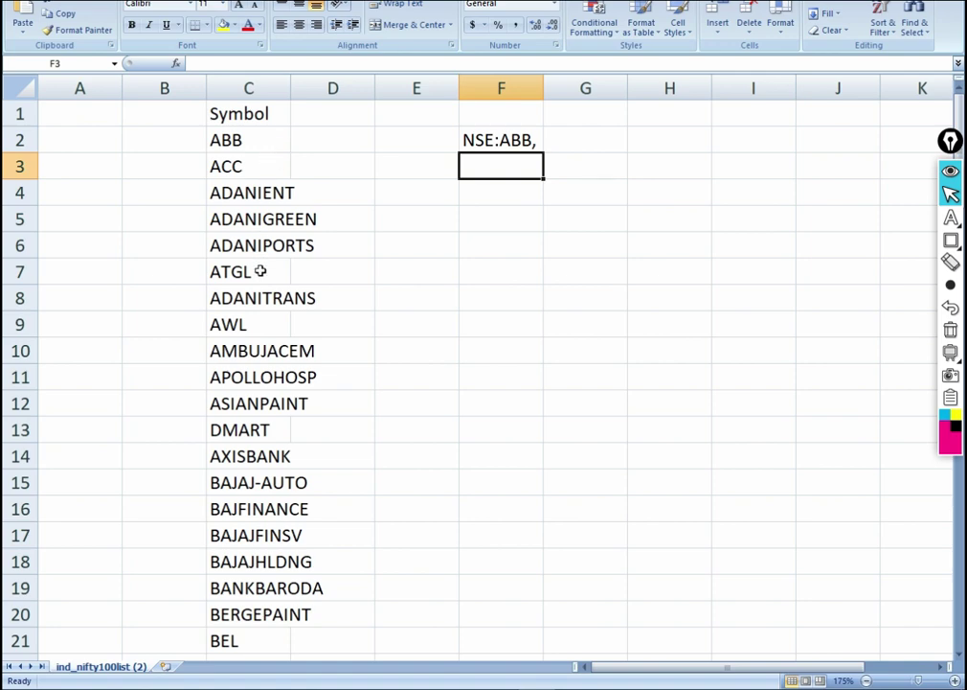
Fill the CONCATENATE formula from F2 down to F101 and autofit the width of column F.
click(476, 145)
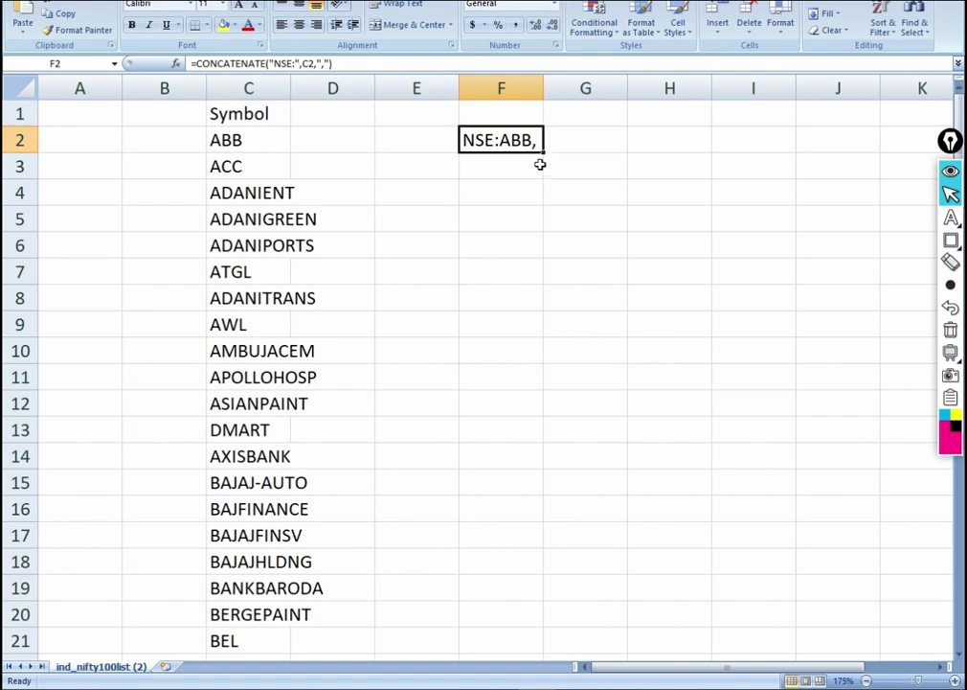
drag(543, 151, 531, 661)
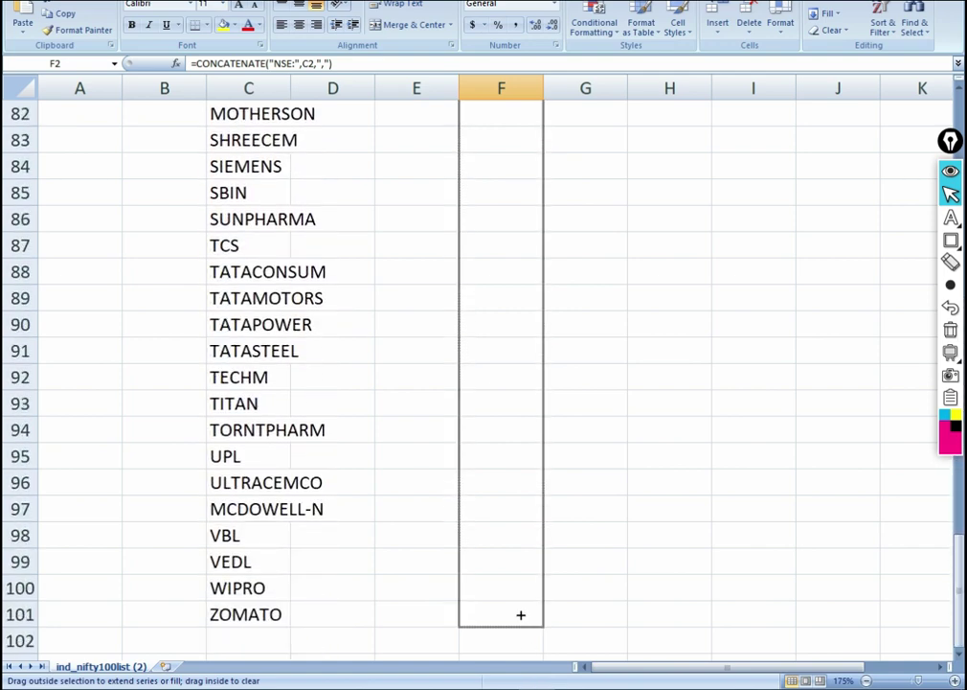
drag(521, 614, 521, 614)
double_click(543, 88)
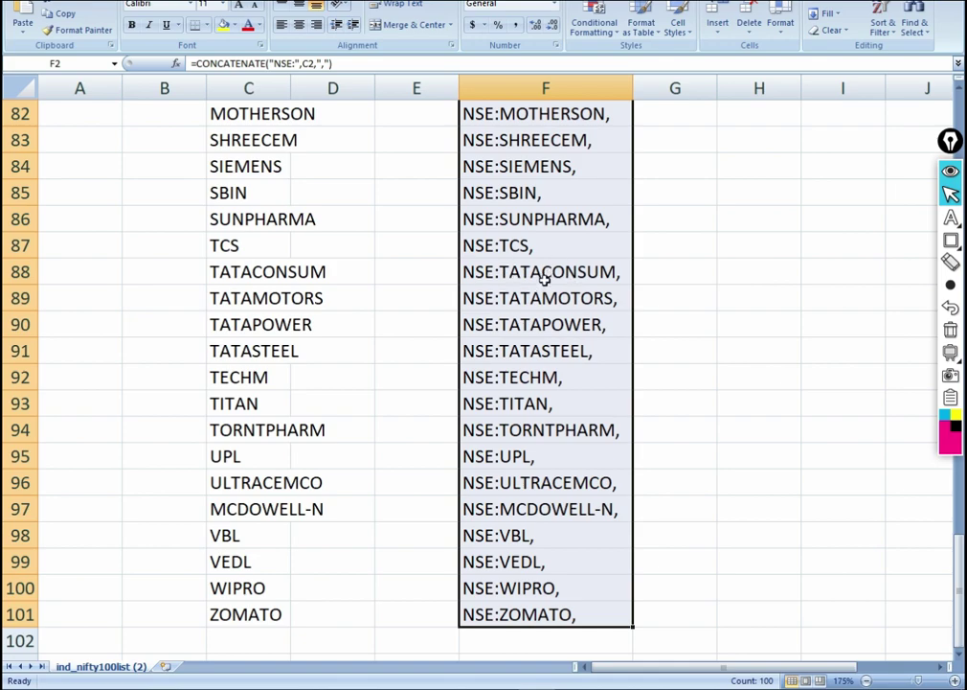
scroll(587, 274, up, 20)
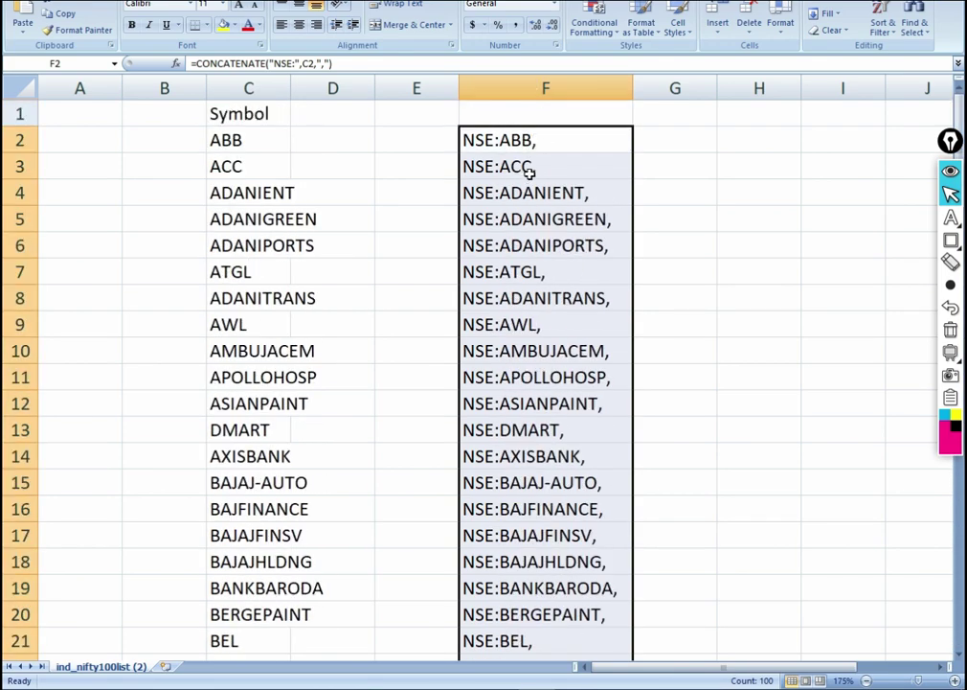
Copy the NSE-prefixed entries in F2:F101 and add them all as symbols to the TODAYS LIST watchlist in TradingView.
key(ctrl+c)
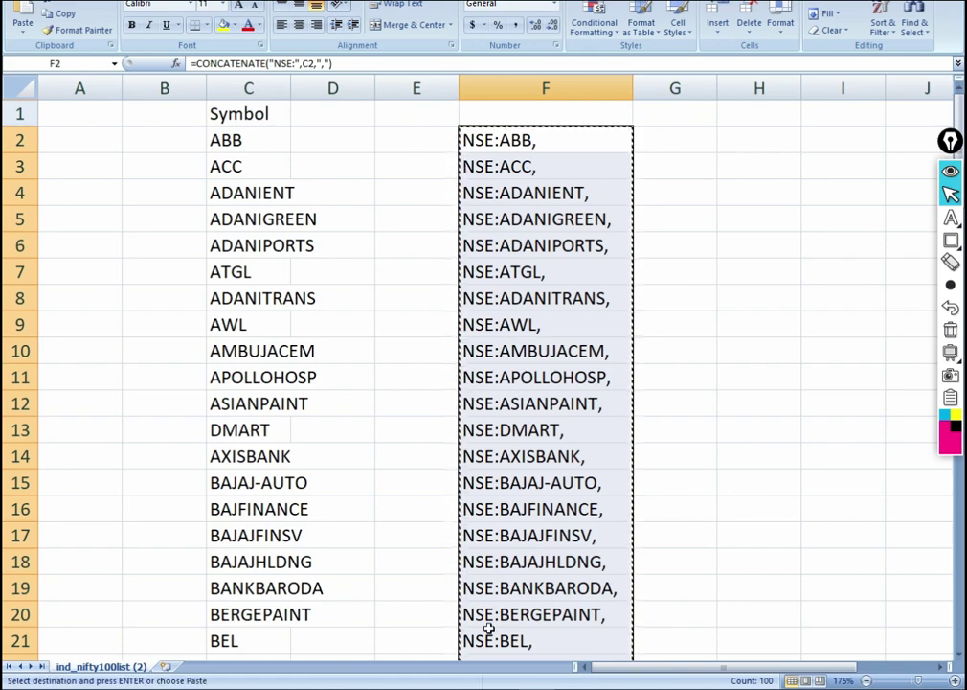
key(alt+Tab)
key(alt+Tab)
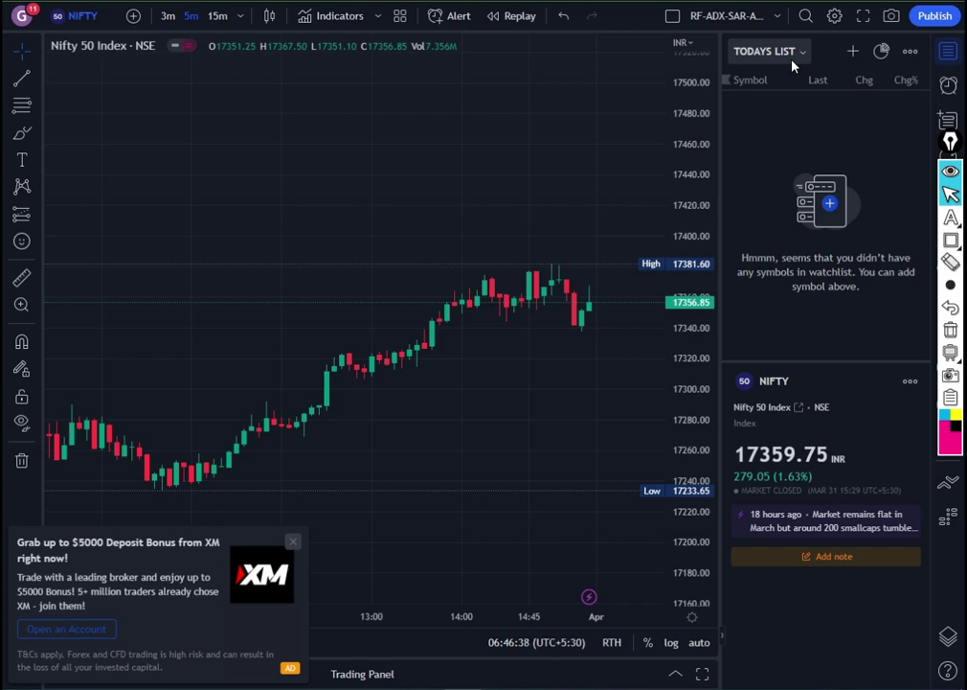
click(854, 53)
click(500, 153)
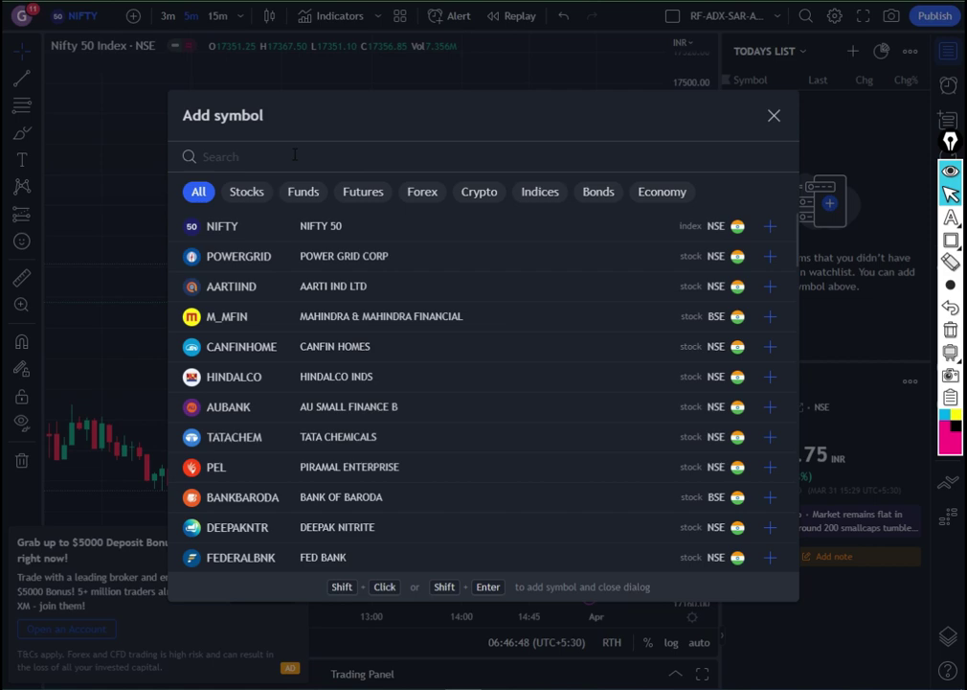
key(ctrl+v)
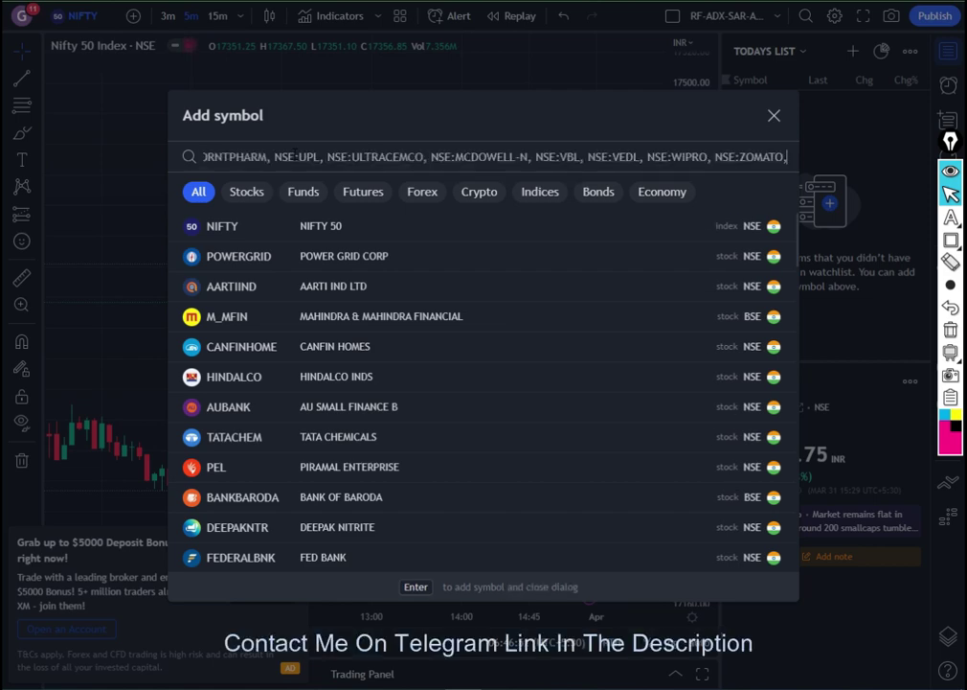
key(Return)
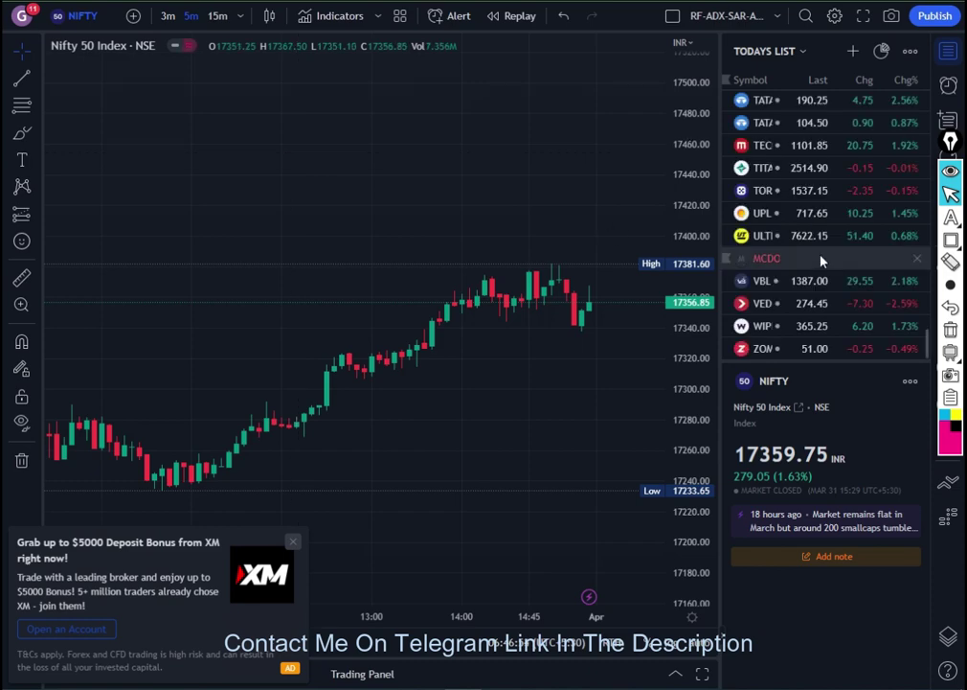
Look through the TODAYS LIST watchlist and view several stock charts from ITC to NAUKRI, dismissing the advertisement.
scroll(781, 197, up, 5)
scroll(781, 200, up, 10)
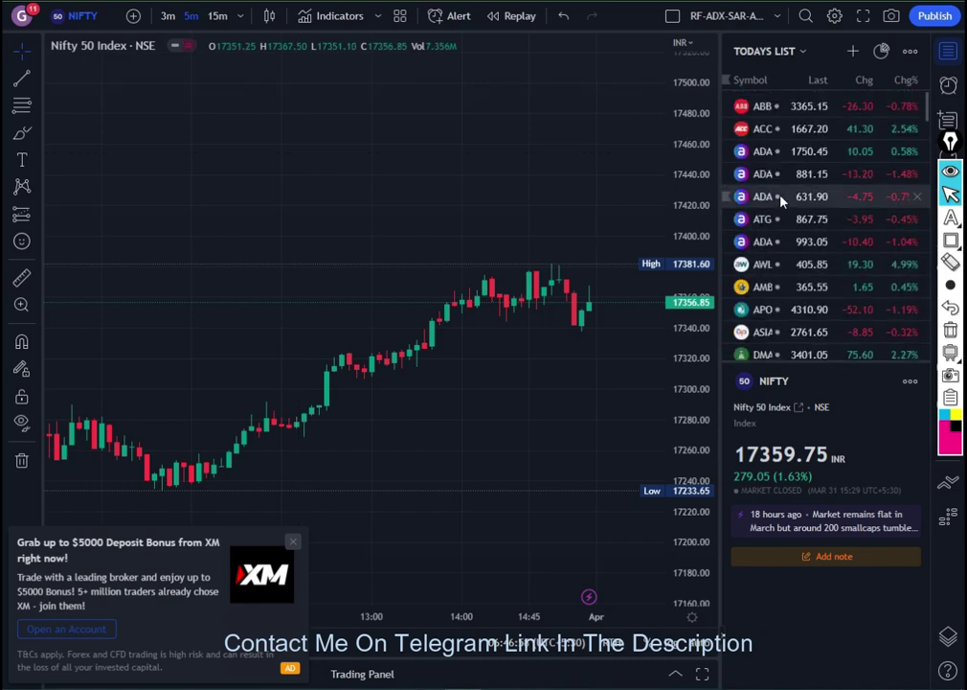
scroll(782, 199, down, 15)
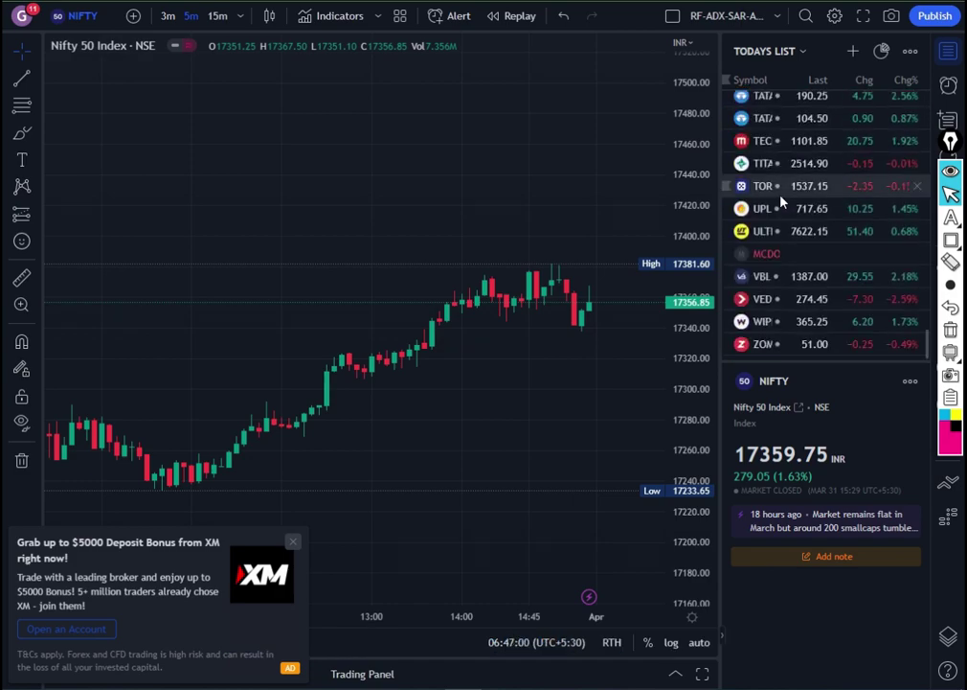
scroll(798, 170, up, 5)
click(795, 164)
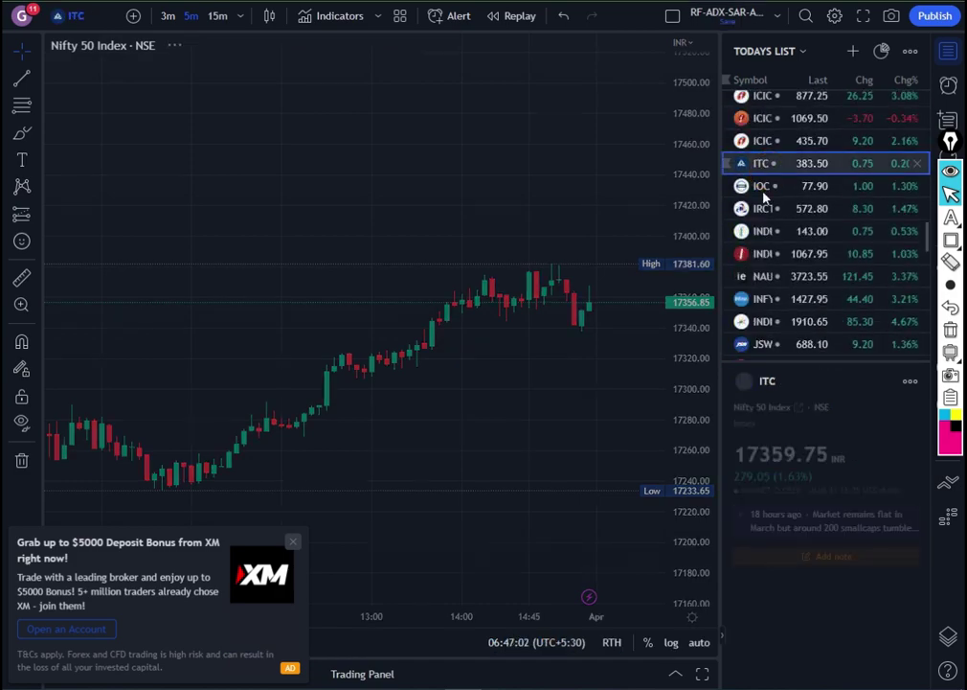
click(761, 187)
click(766, 211)
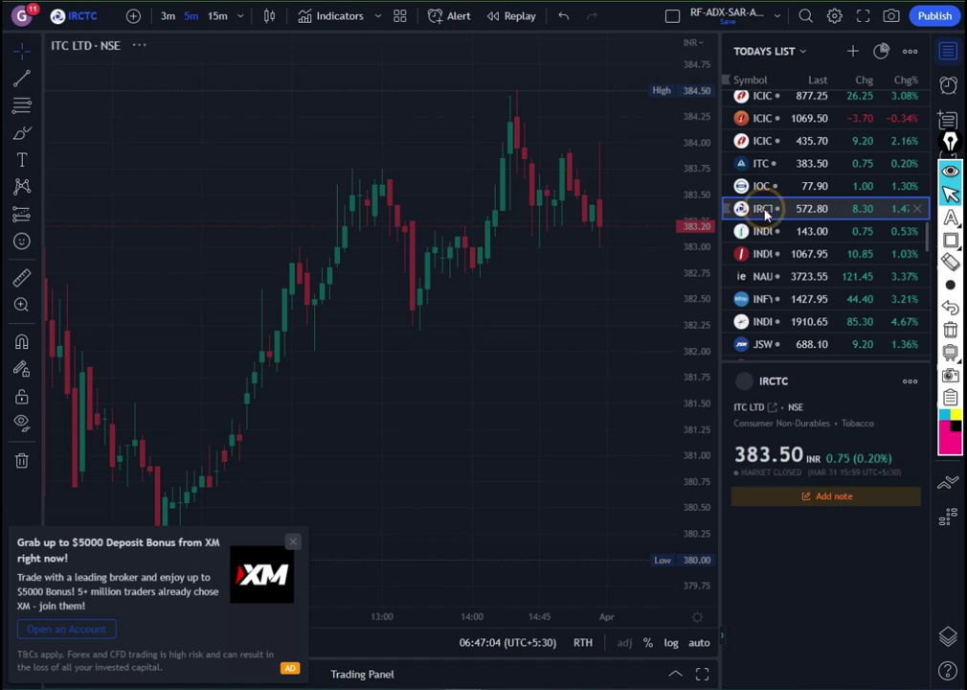
click(766, 230)
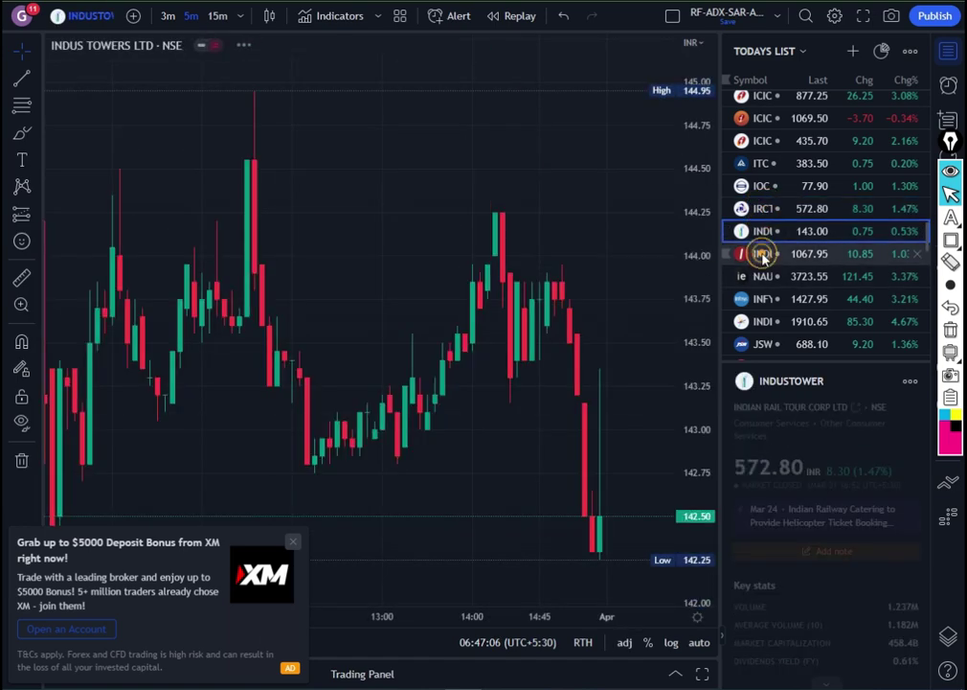
click(763, 254)
click(761, 277)
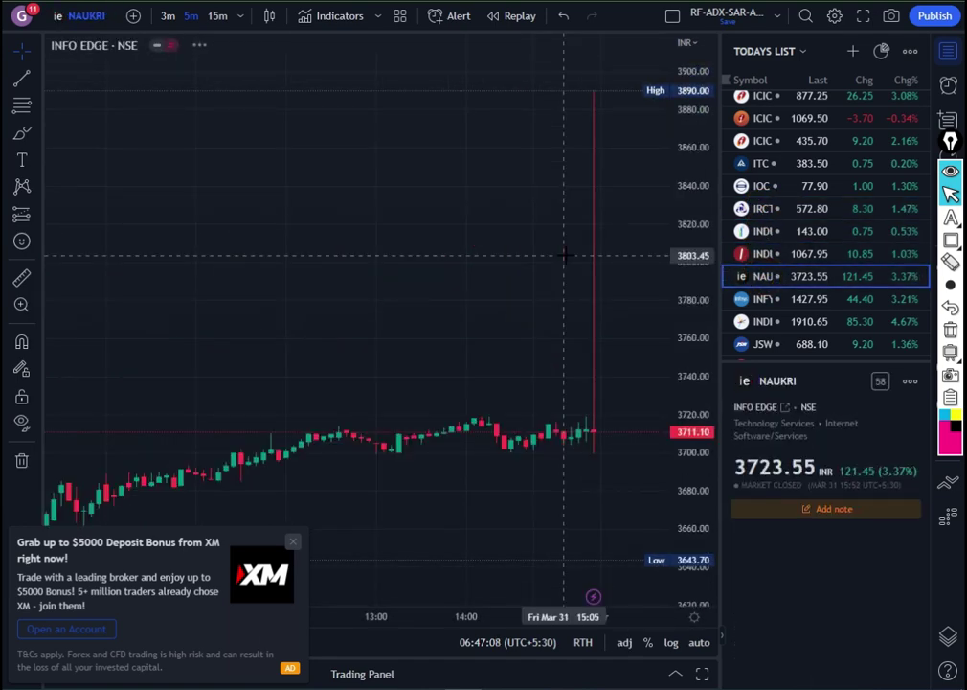
click(294, 543)
scroll(865, 176, down, 10)
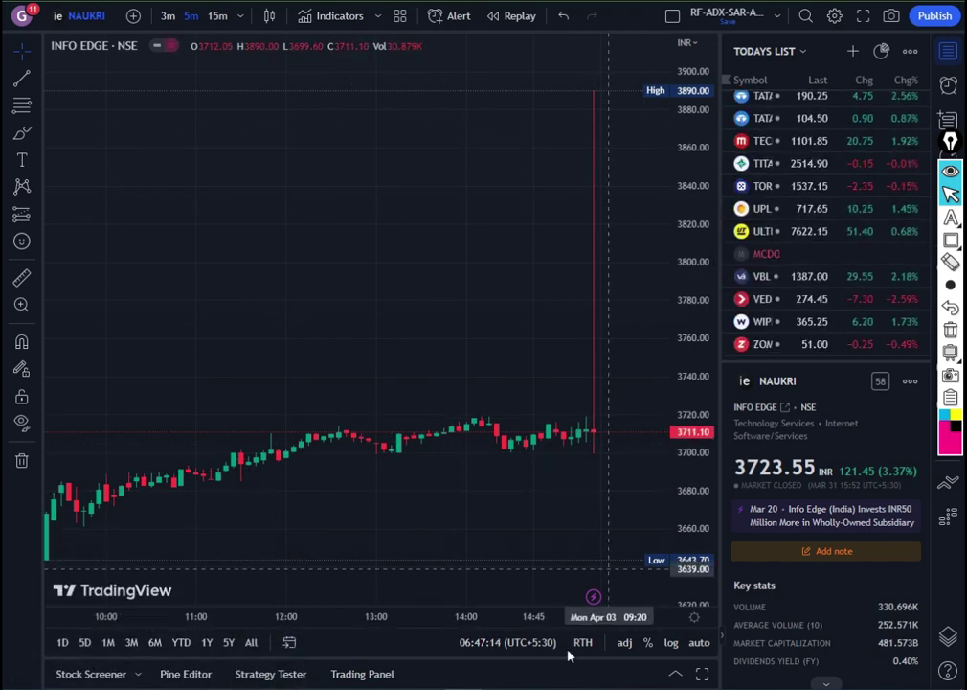
Select empty cell H3 in Excel, and look up USOIL and its exchange in TradingView's symbol search.
mouse_move(537, 682)
click(537, 622)
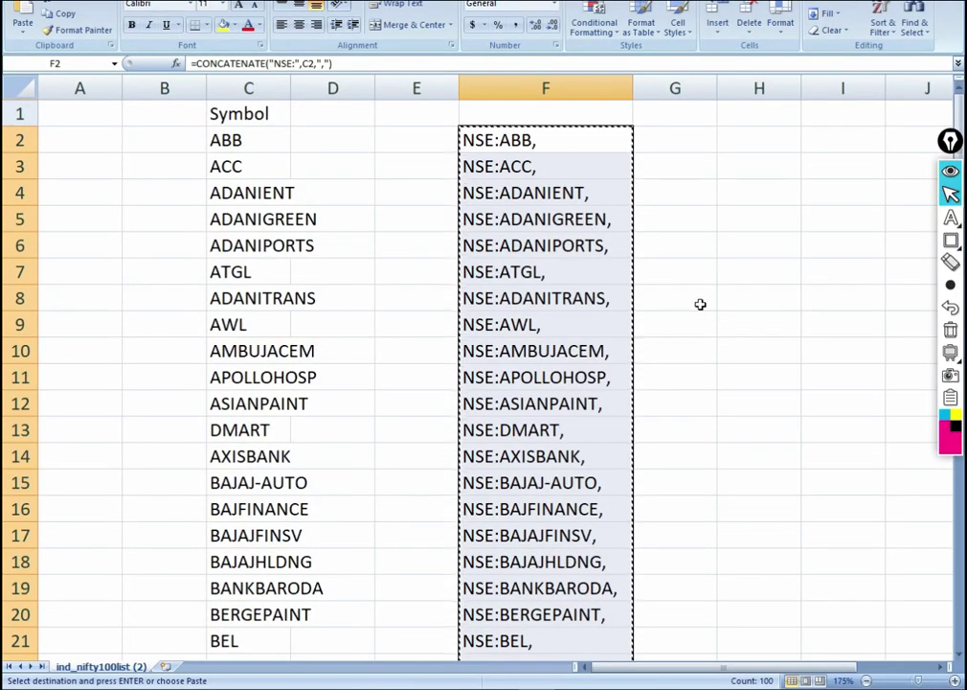
click(742, 273)
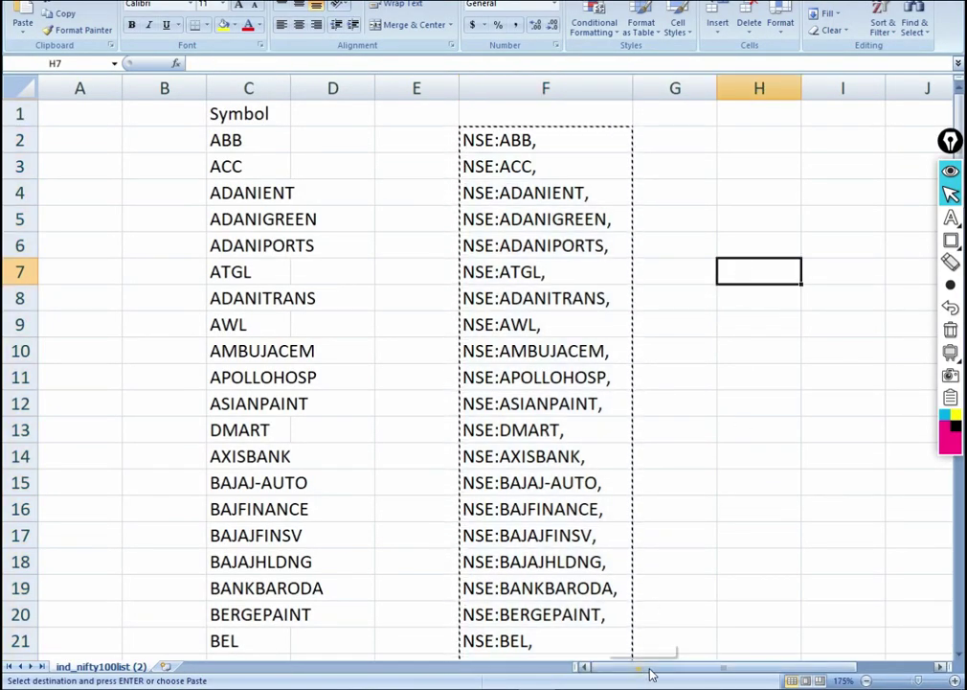
drag(647, 675, 719, 674)
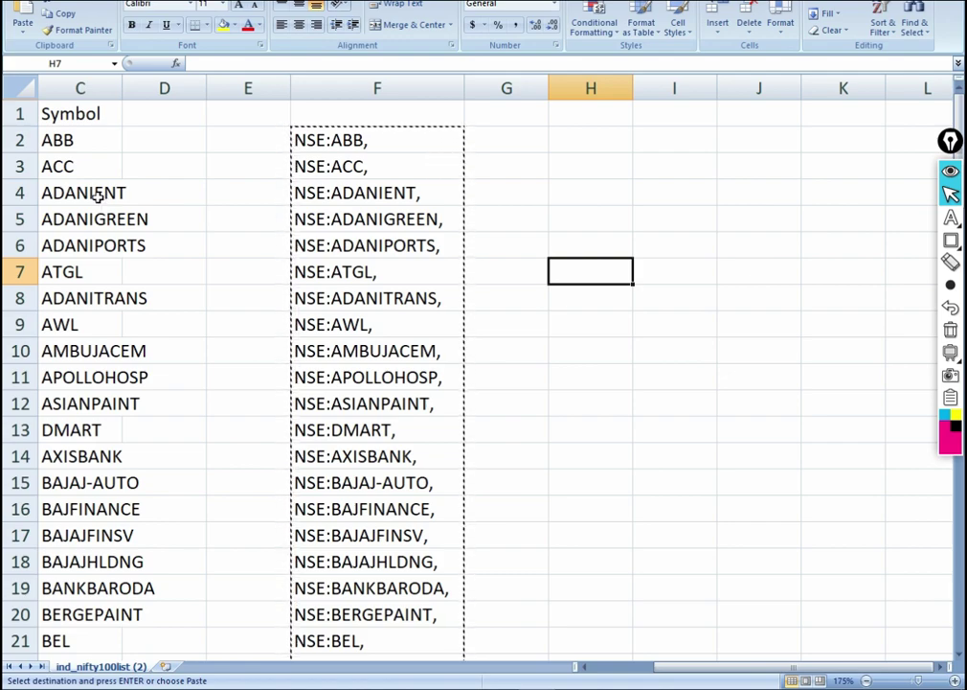
click(575, 173)
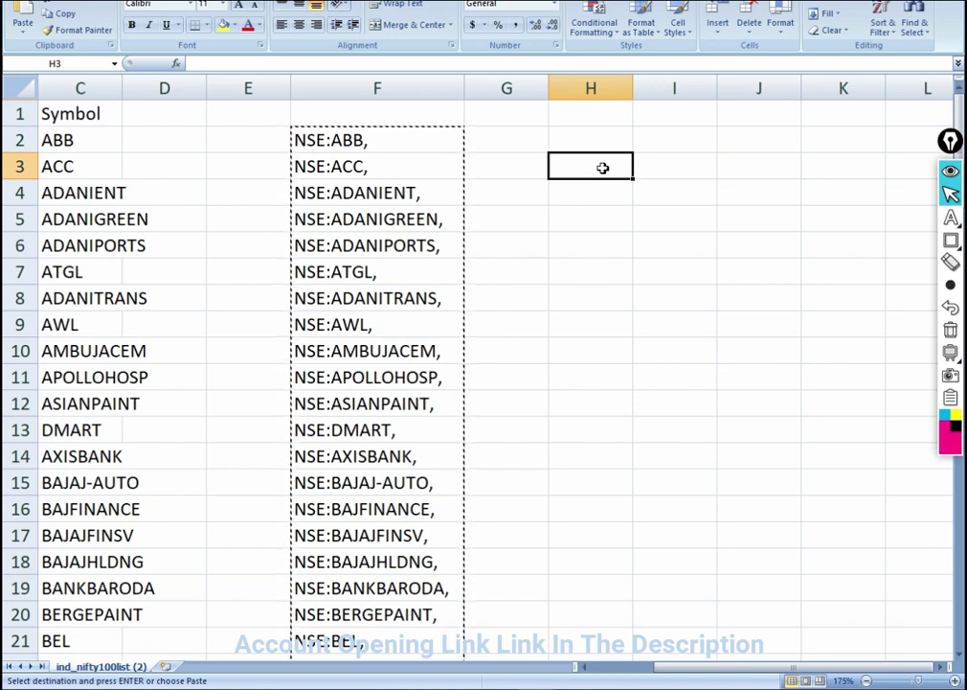
double_click(599, 166)
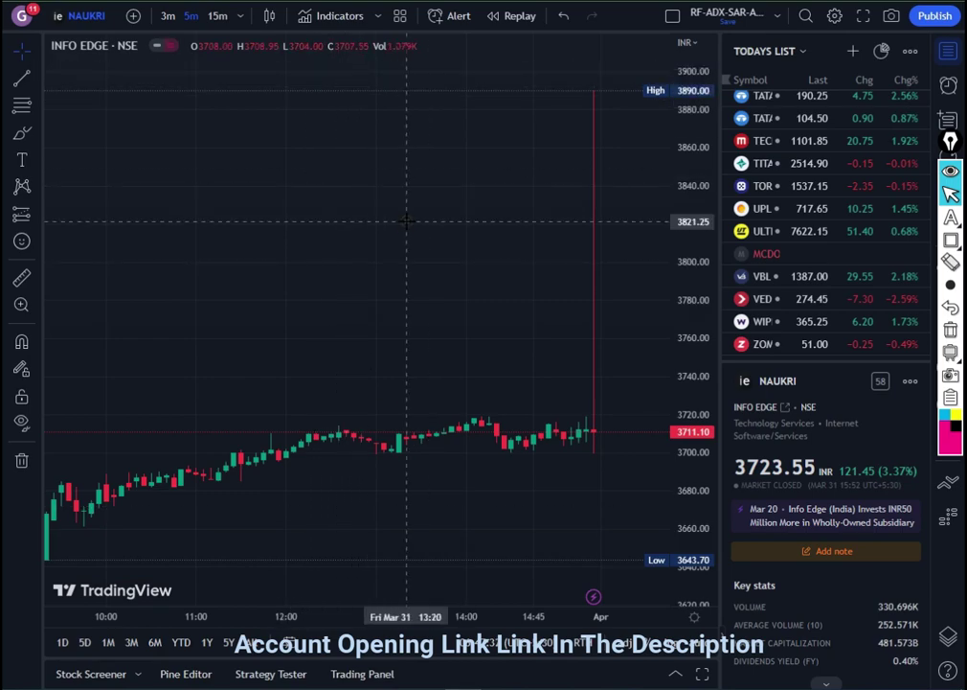
text(USOIL)
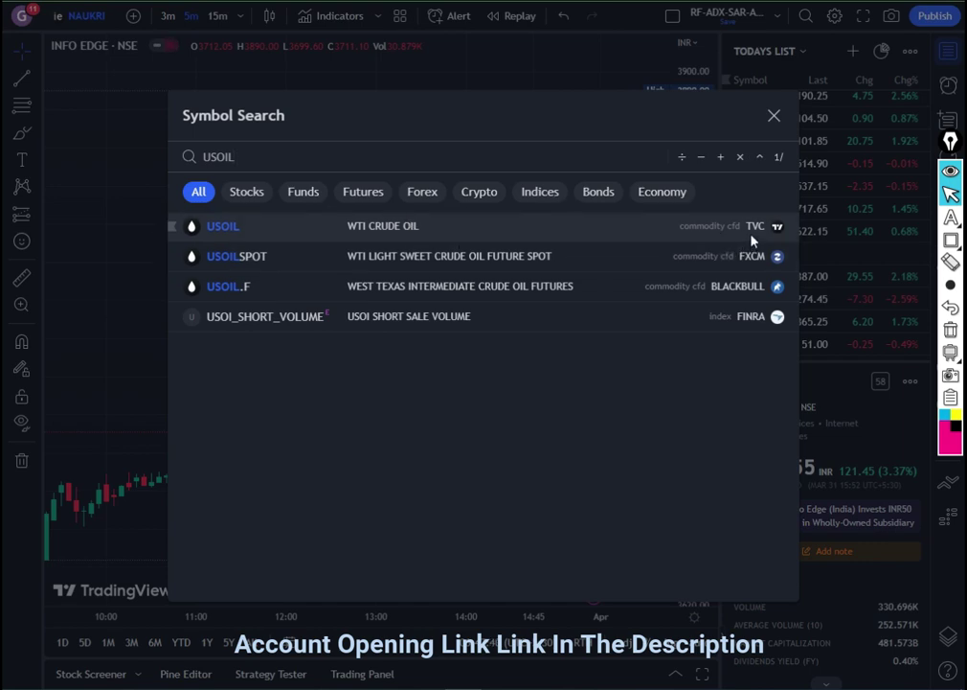
click(410, 236)
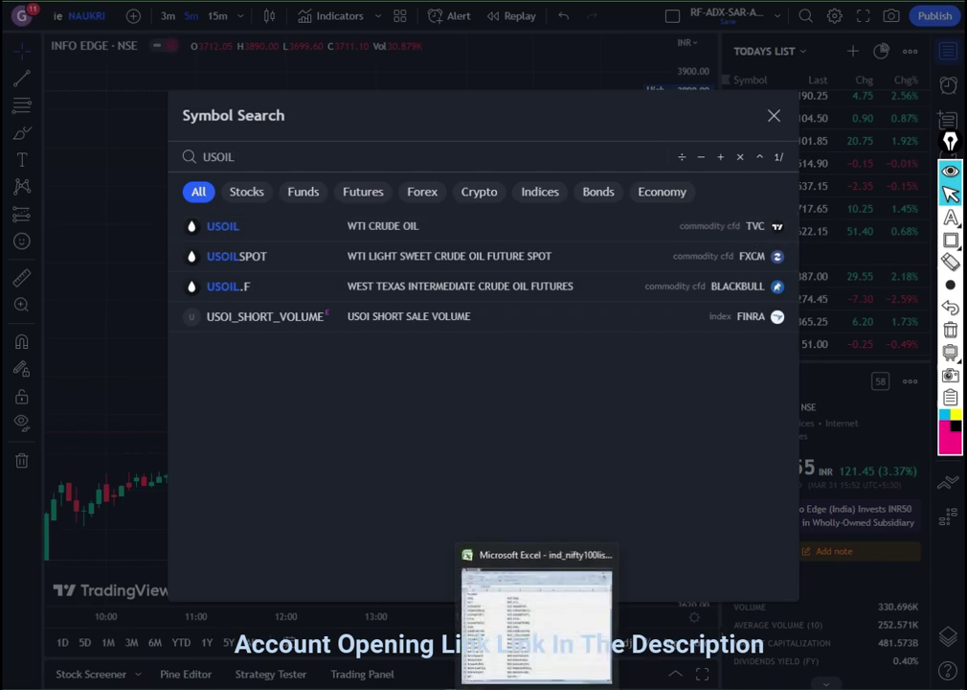
Switch to Excel, enter TVC:USOIL in cell H3 and autofit the width of column H.
click(536, 618)
text(TVC)
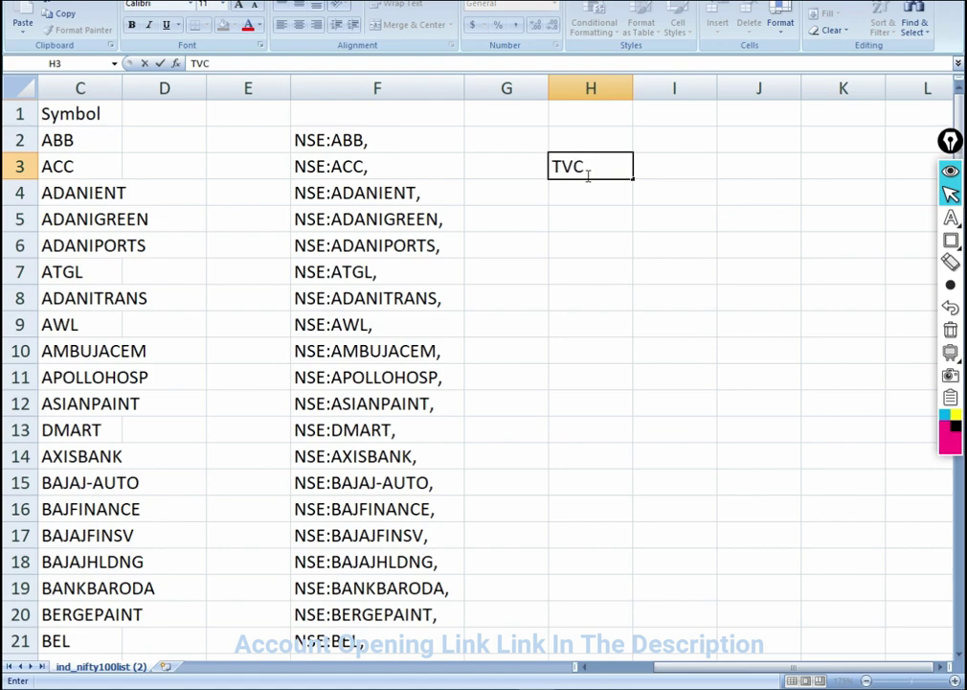
text(:USOIL)
double_click(632, 84)
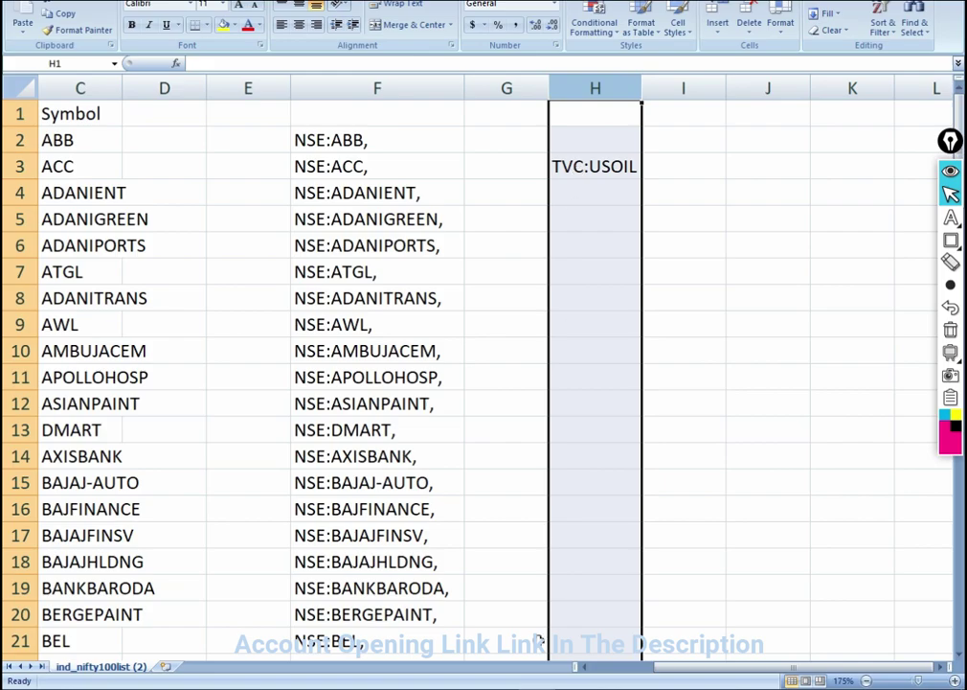
Copy TVC:USOIL from H3, add it to the TradingView watchlist through the symbol search, and display its chart.
click(476, 621)
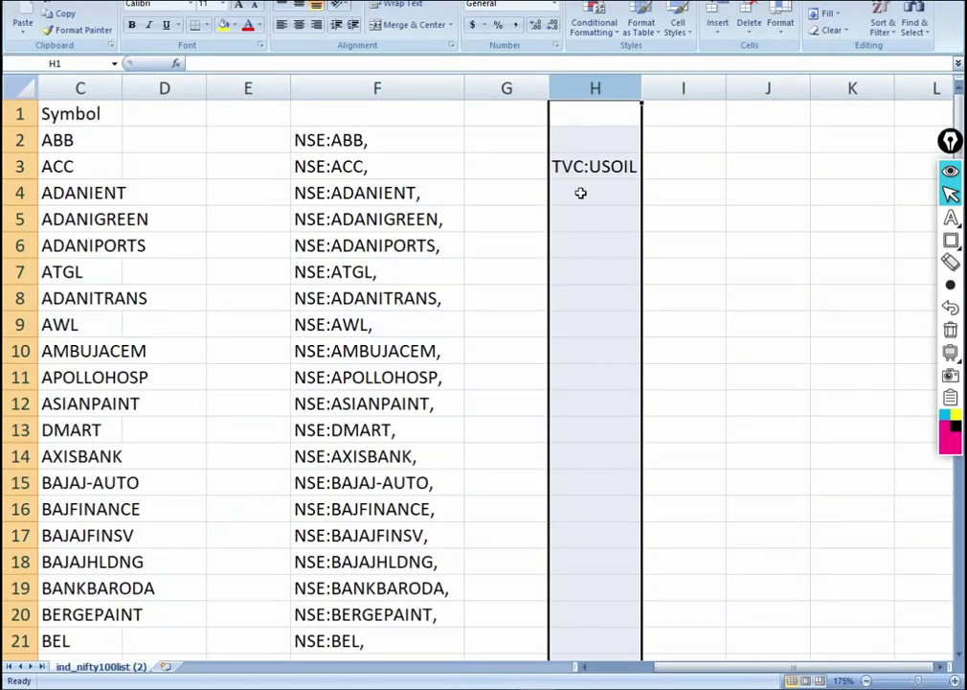
click(563, 165)
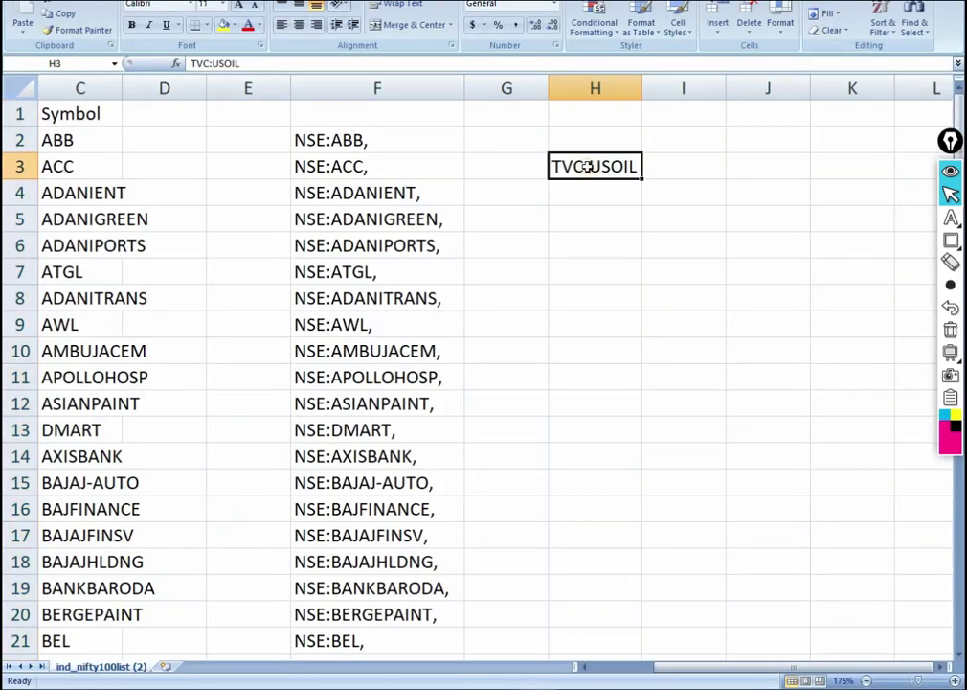
key(ctrl+c)
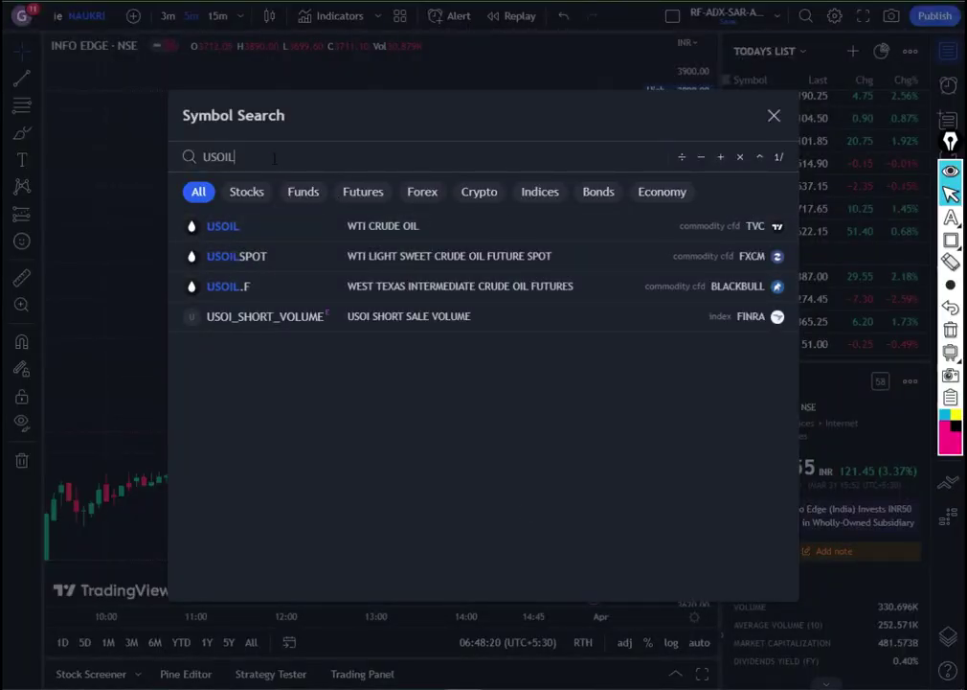
double_click(274, 157)
key(ctrl+v)
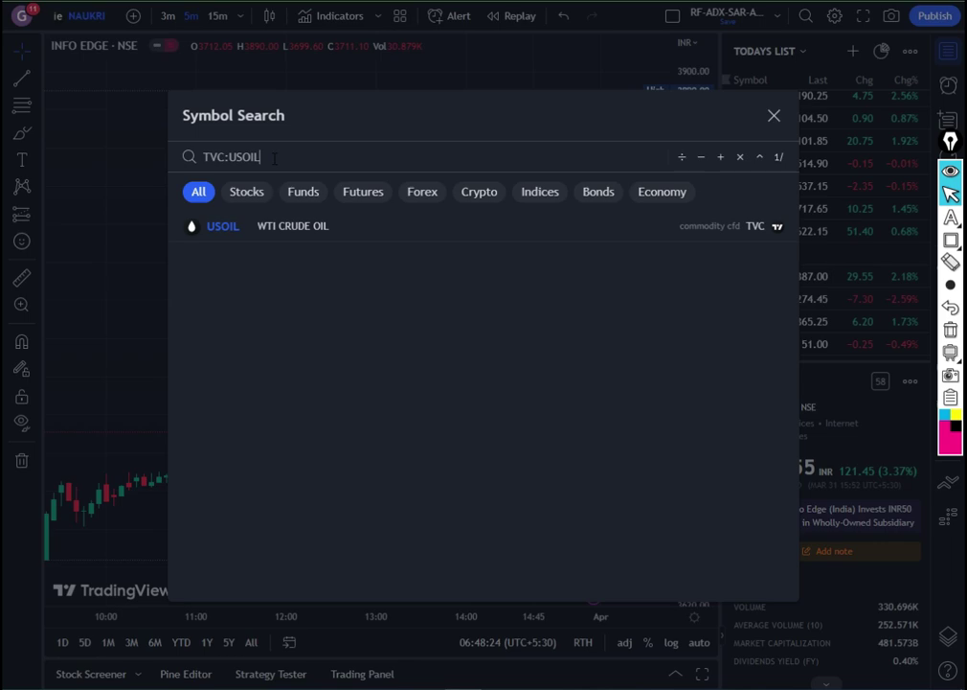
text(,)
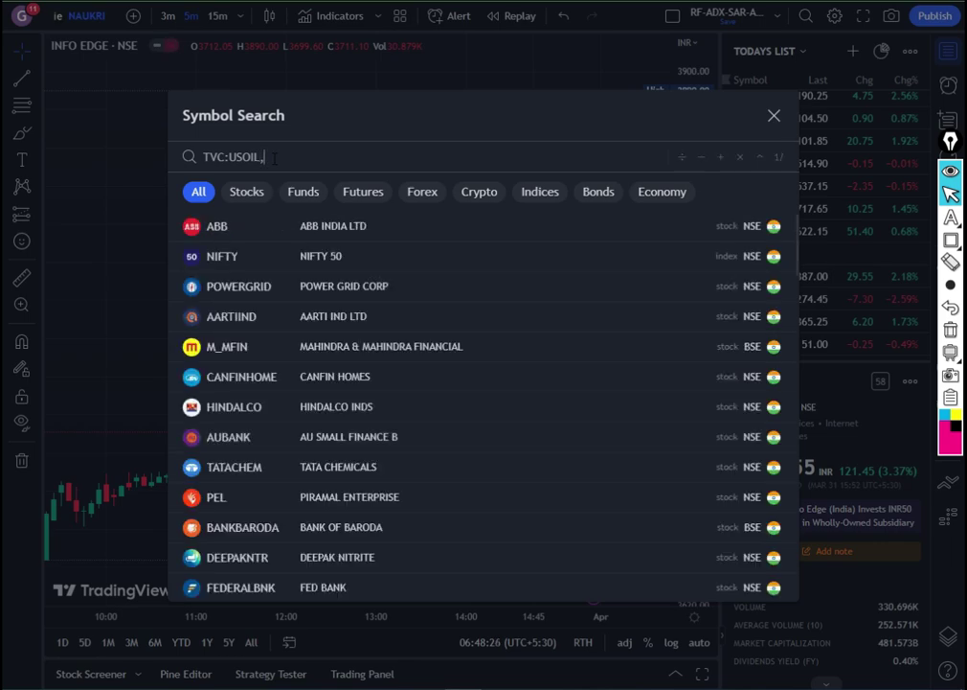
key(BackSpace)
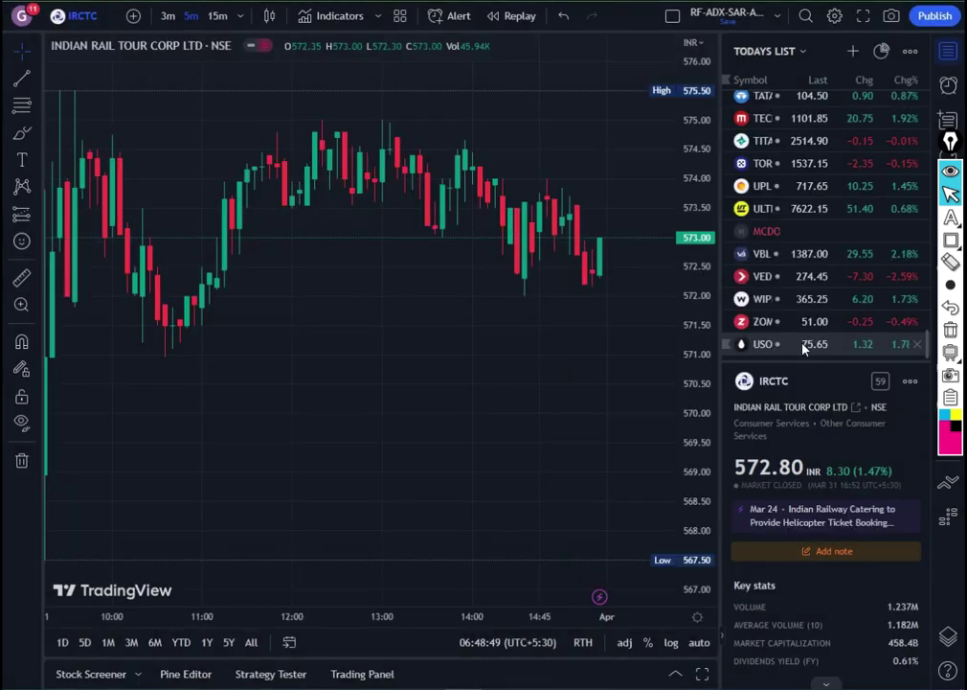
click(760, 341)
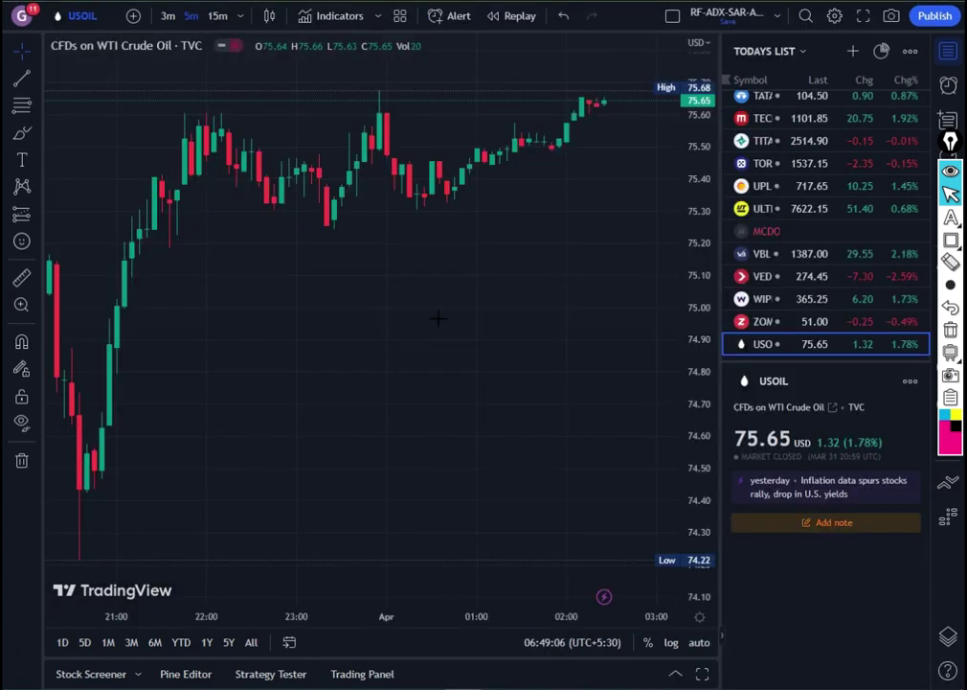
Check the Excel symbol sheet, return to TradingView and show the list options of the TODAYS LIST watchlist.
click(399, 293)
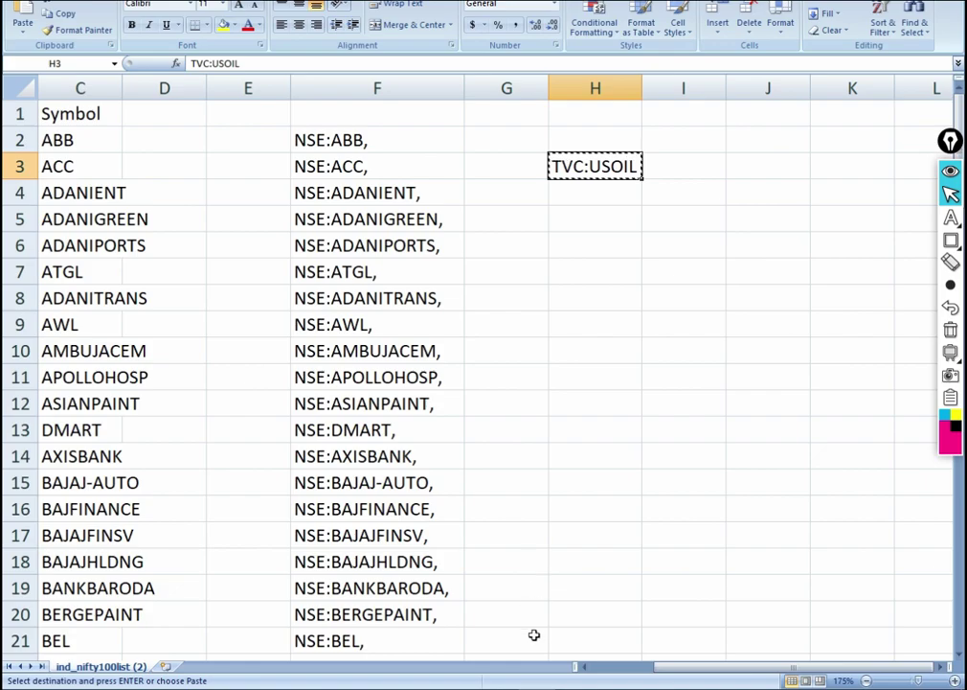
click(522, 687)
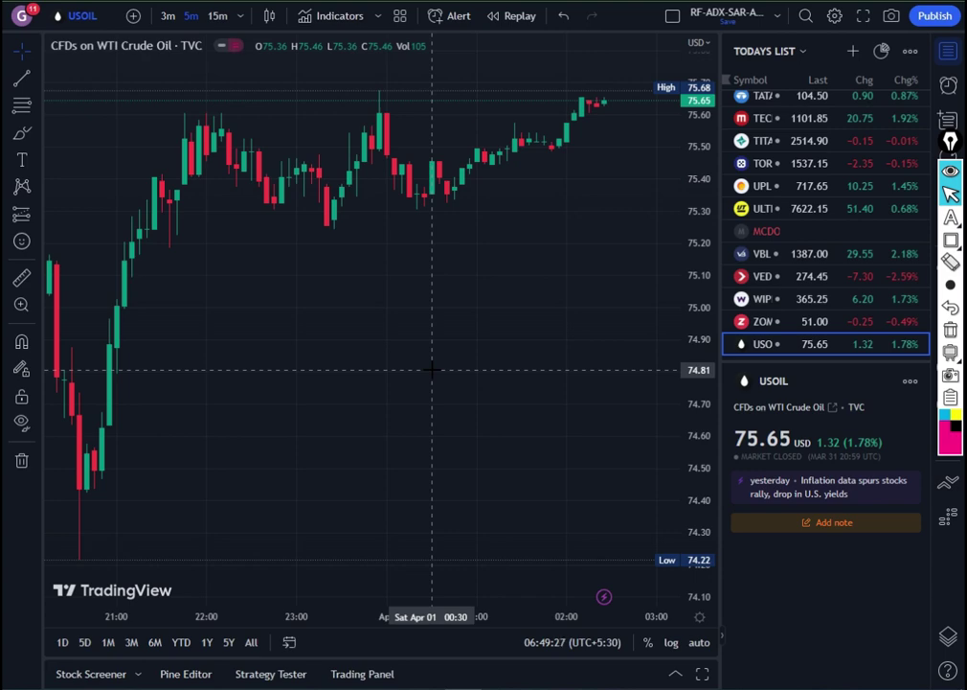
click(801, 51)
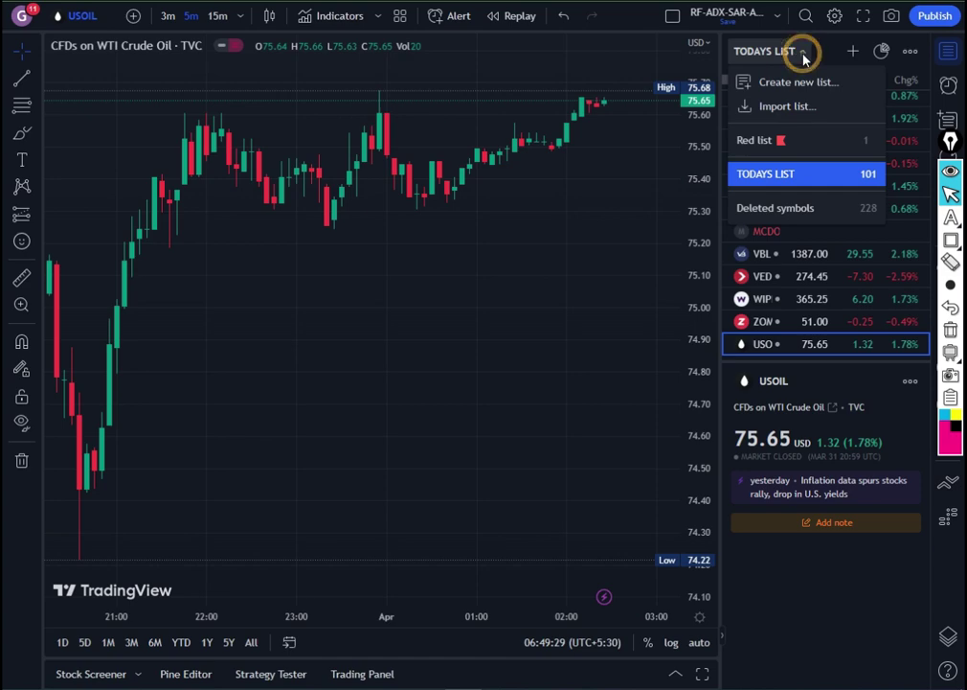